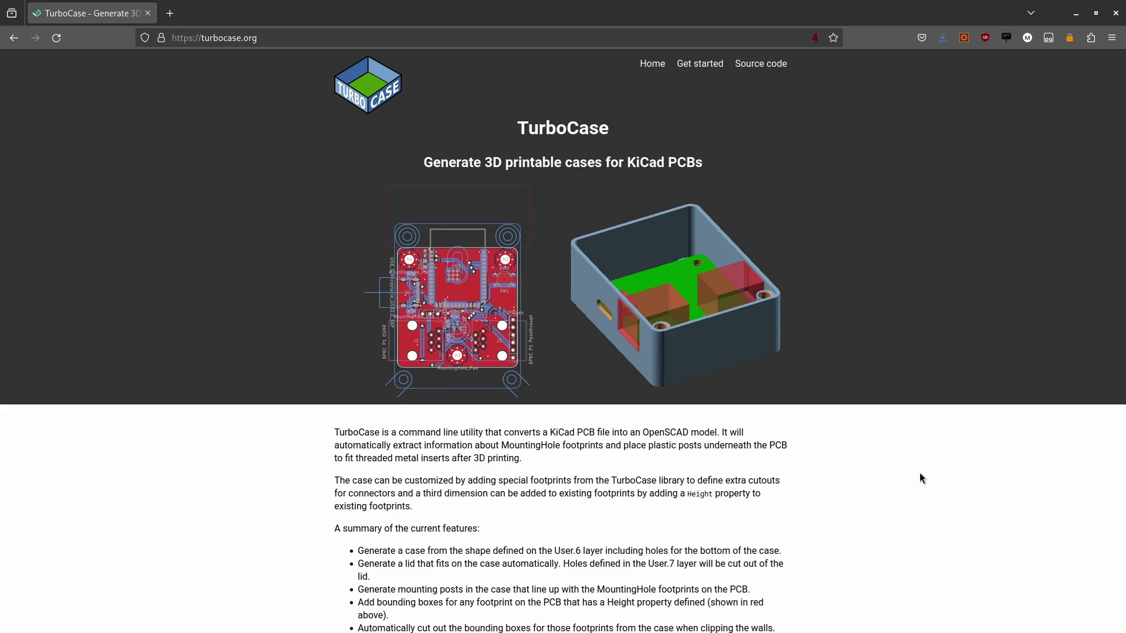
Step: From the KiCad project manager, open audio_board.kicad_pcb in the PCB Editor
scroll(920, 478, "down", 15)
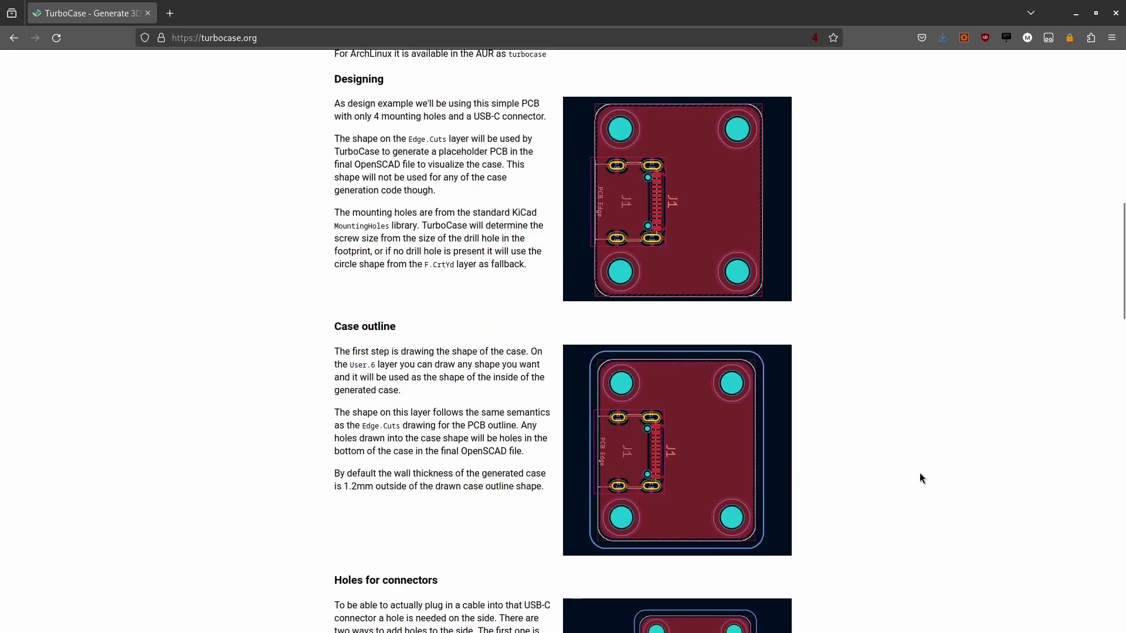
scroll(920, 478, "down", 1)
scroll(920, 478, "down", 20)
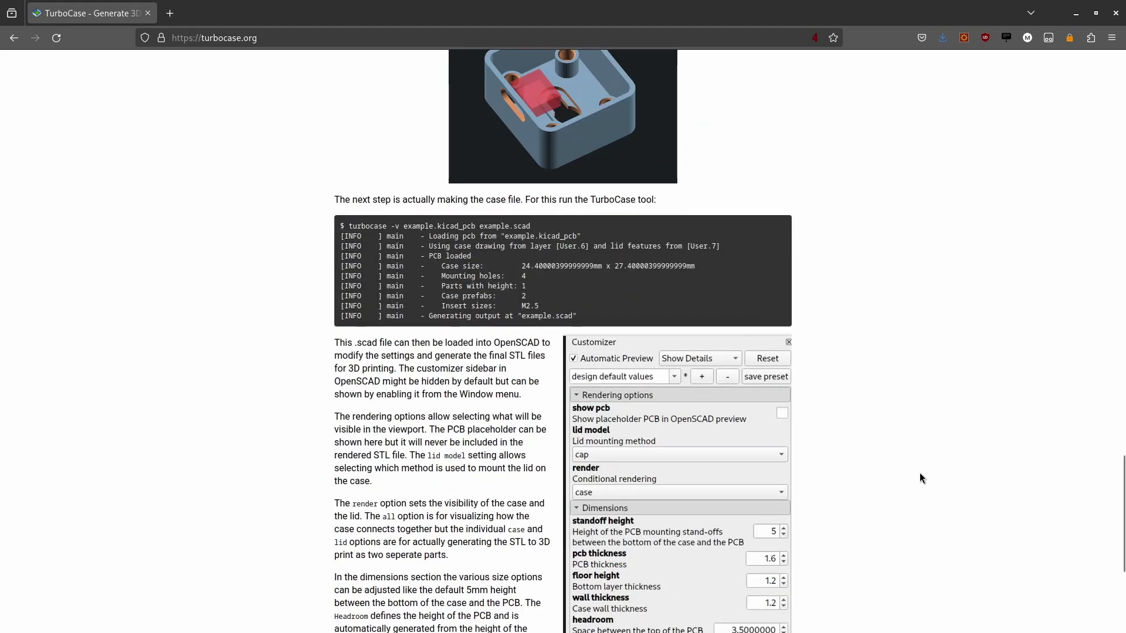
scroll(920, 478, "down", 4)
scroll(919, 478, "up", 20)
scroll(920, 478, "up", 6)
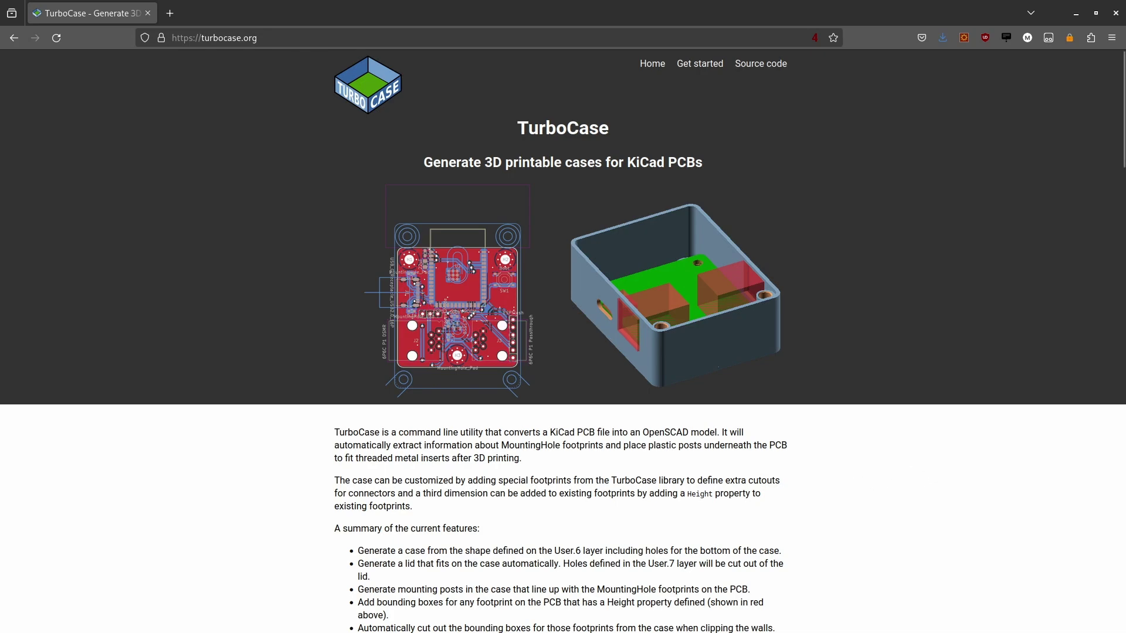
key("alt+Tab")
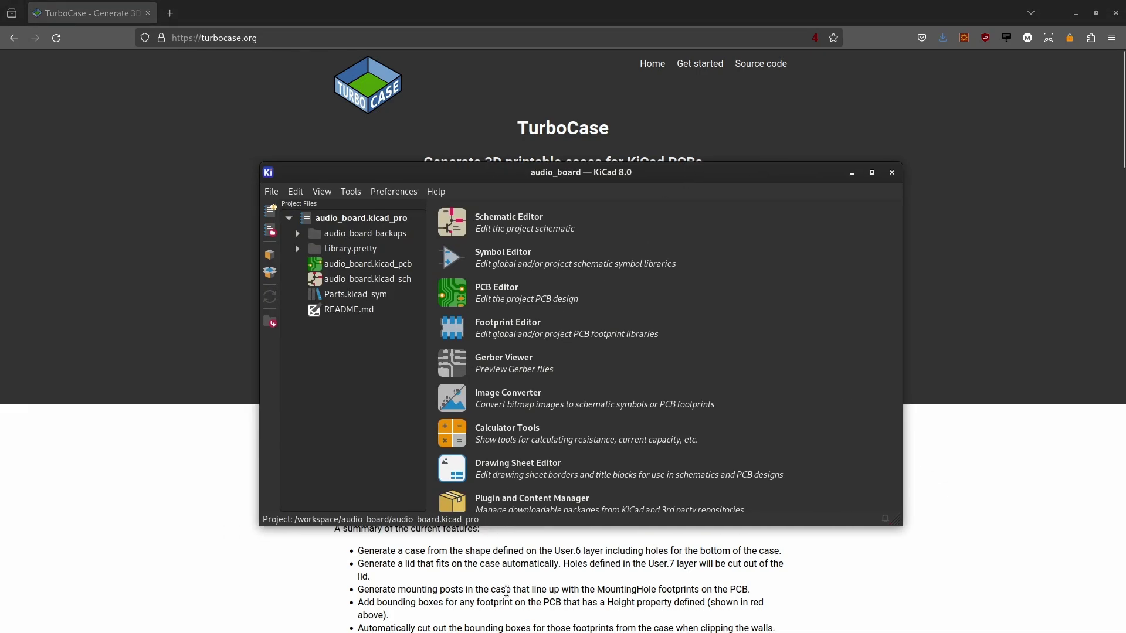
double_click(397, 268)
Step: Preview the board in the 3D Viewer, tilting and zooming it, then close the viewer
scroll(441, 320, "down", 2)
scroll(614, 449, "down", 1)
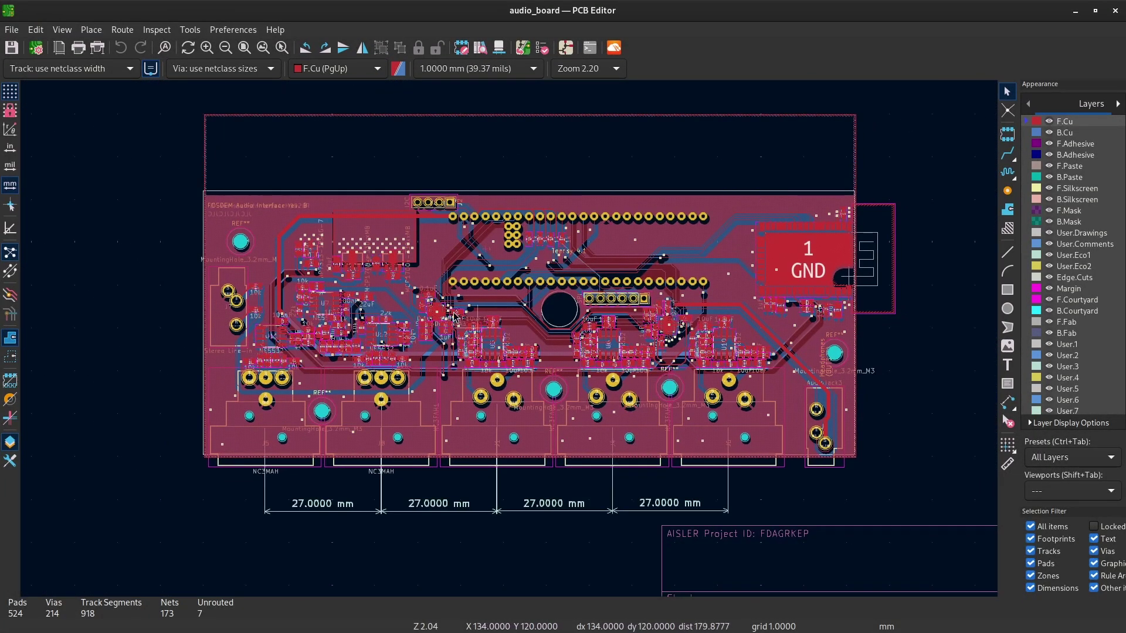
left_click(62, 30)
left_click(76, 61)
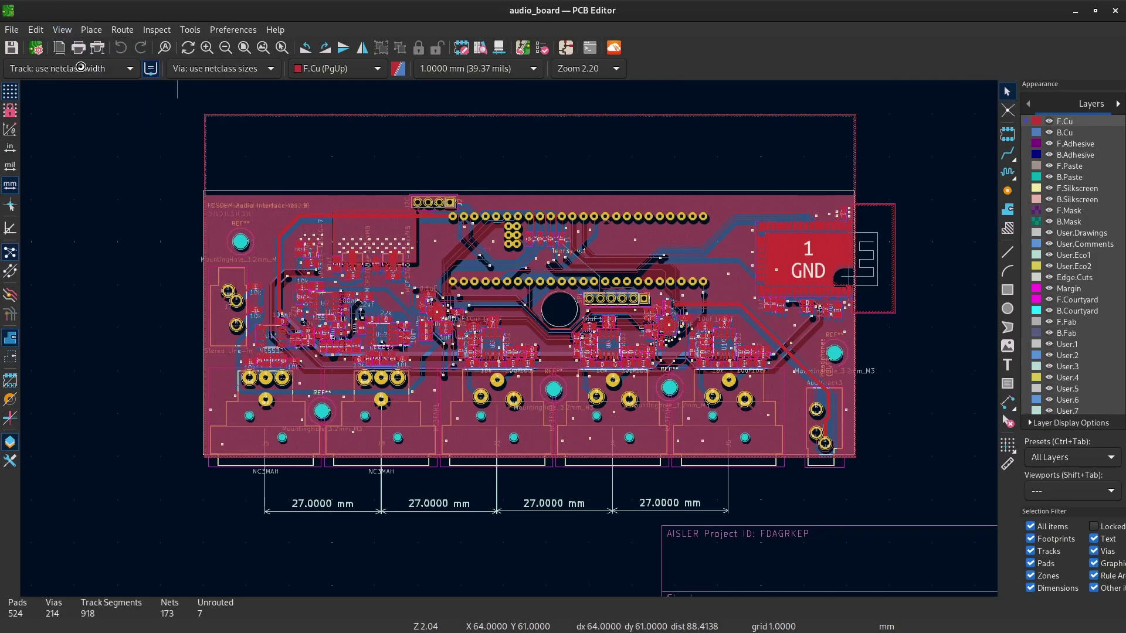
left_click_drag(360, 375, 149, 324)
scroll(140, 328, "up", 5)
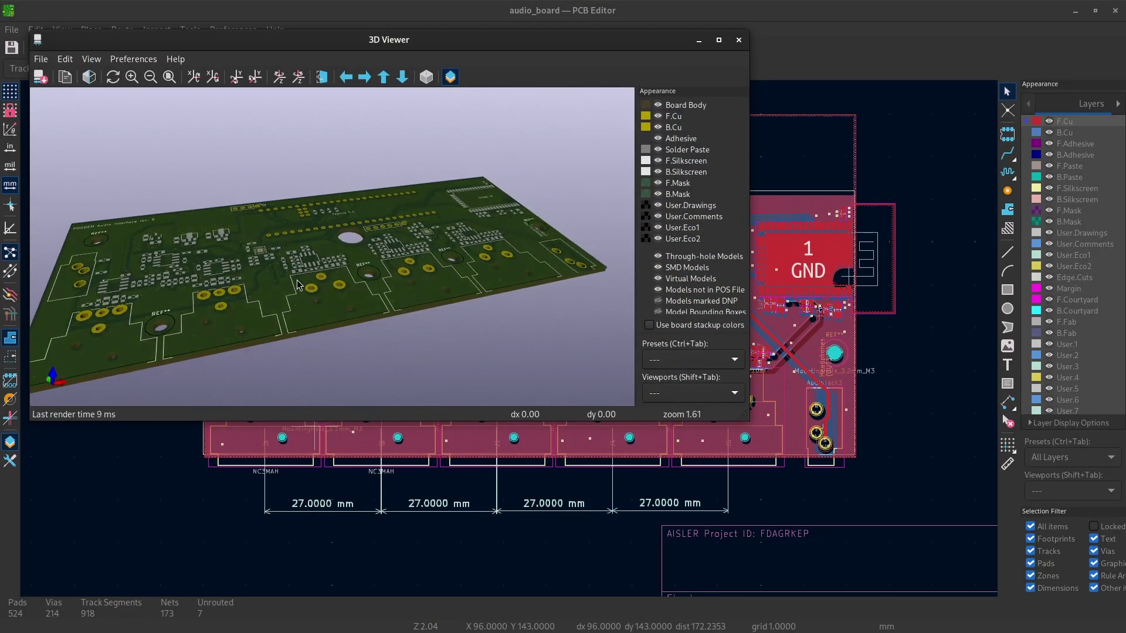
scroll(377, 169, "down", 5)
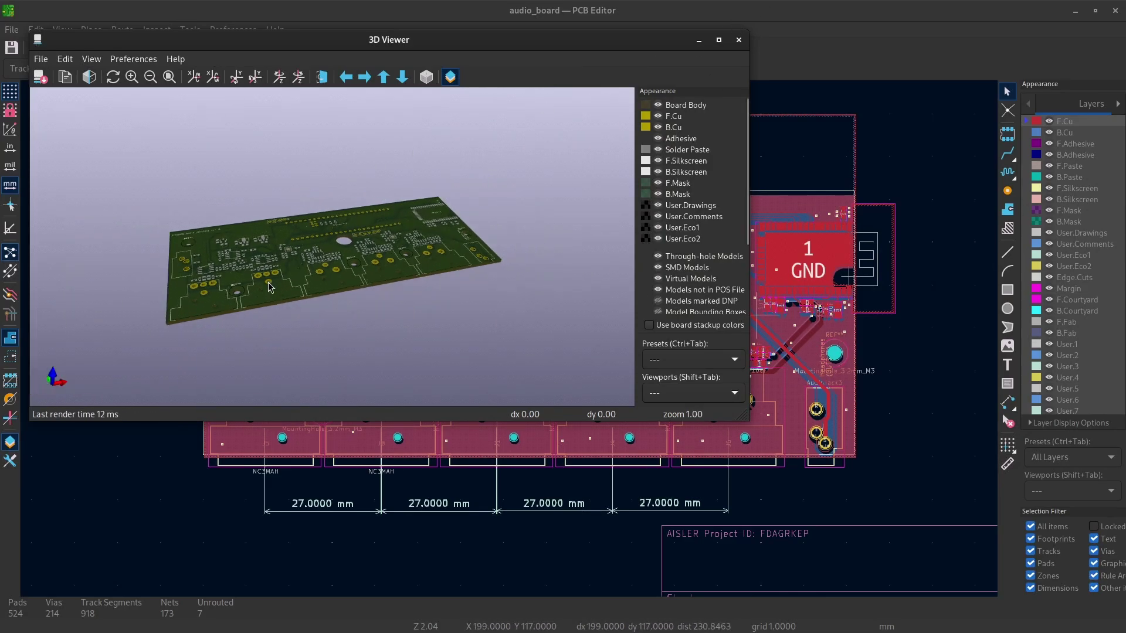
left_click(739, 39)
scroll(509, 345, "down", 2)
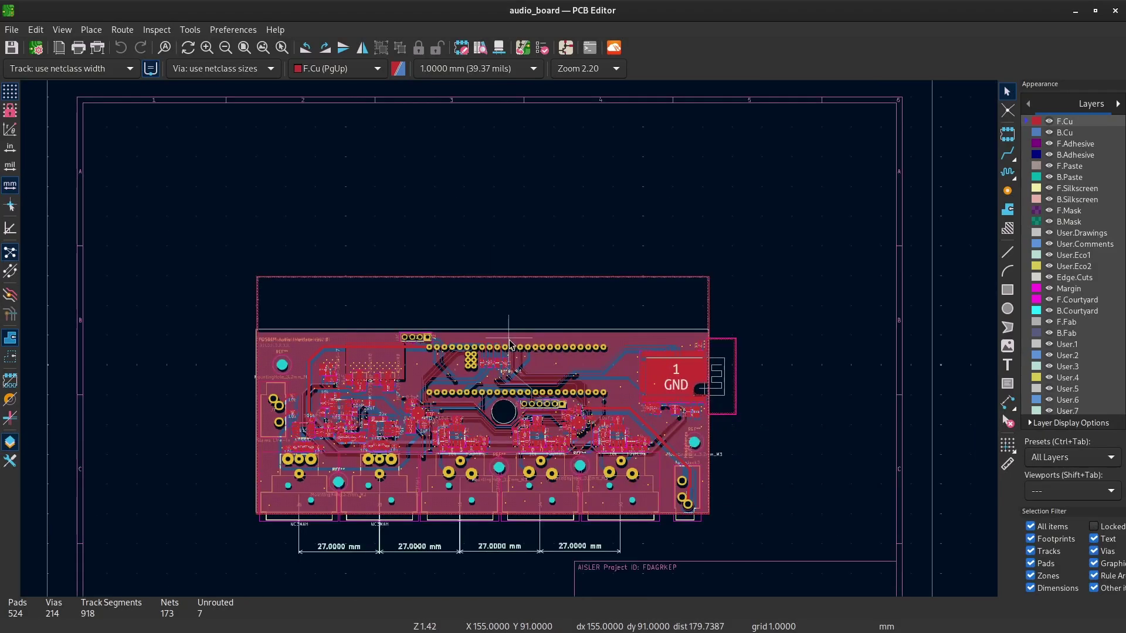
scroll(510, 345, "down", 4, "shift")
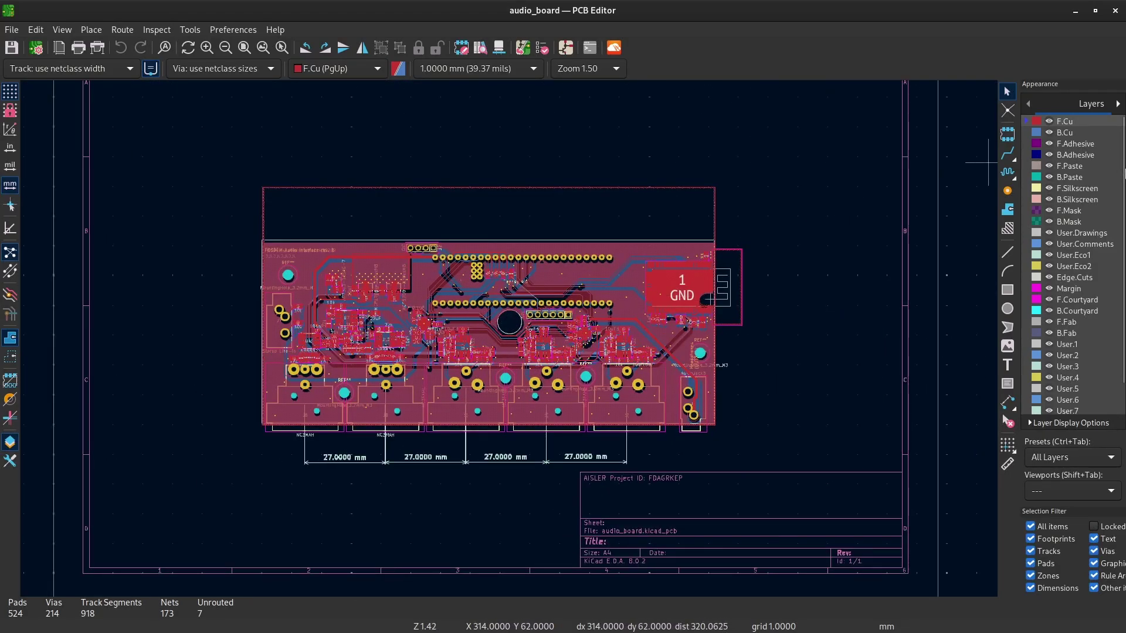
Step: On layer User.6, draw the straight-line case outline around the board
scroll(1073, 388, "down", 1)
left_click(1072, 392)
left_click(1007, 252)
scroll(261, 241, "up", 3)
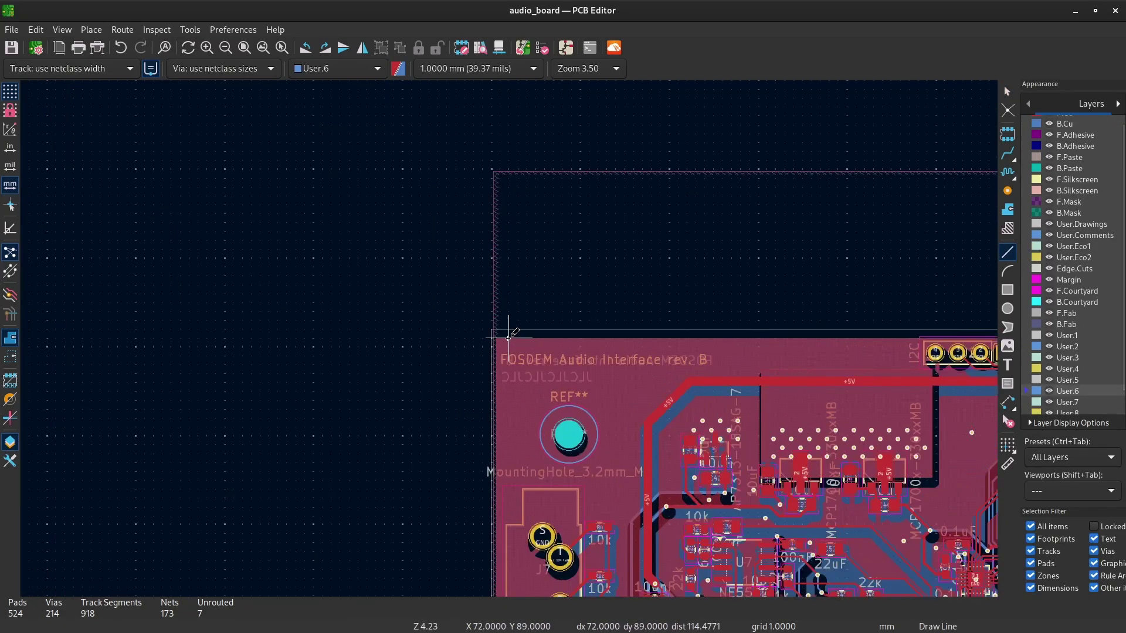
scroll(506, 330, "up", 1)
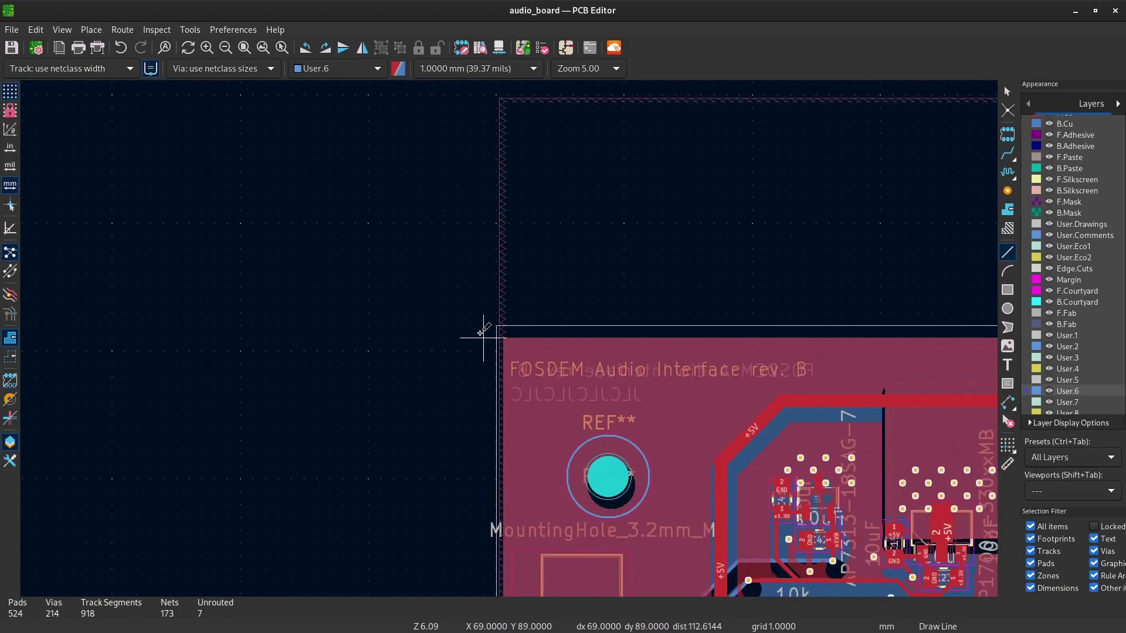
left_click(483, 333)
scroll(483, 333, "down", 4)
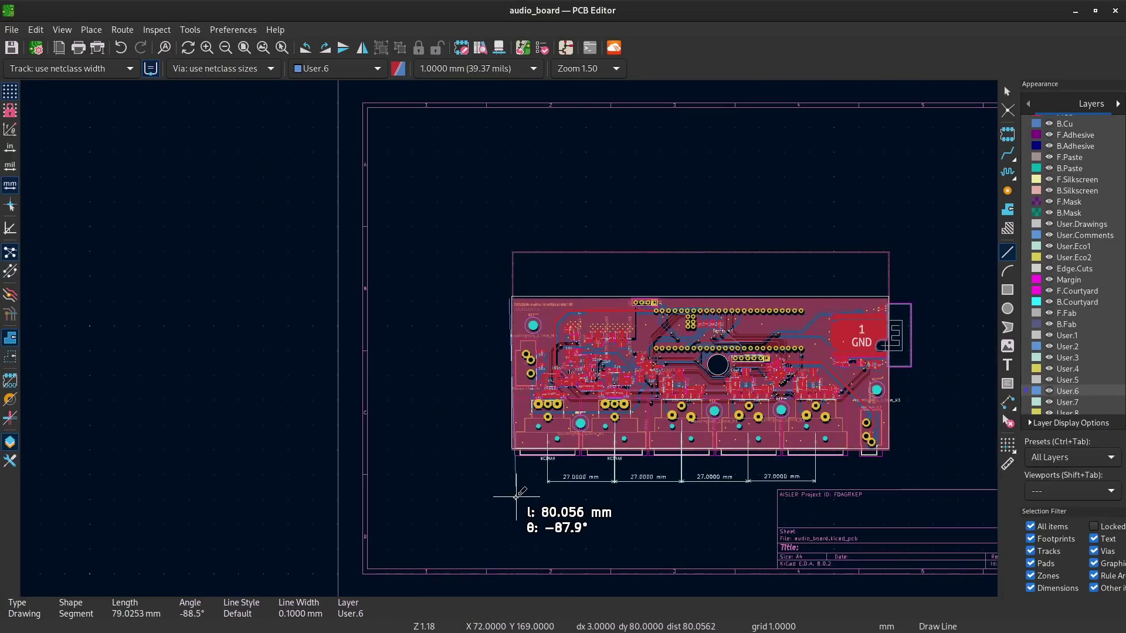
scroll(502, 490, "up", 2)
scroll(509, 338, "up", 2)
left_click(539, 429)
scroll(539, 434, "down", 2)
left_click(527, 377)
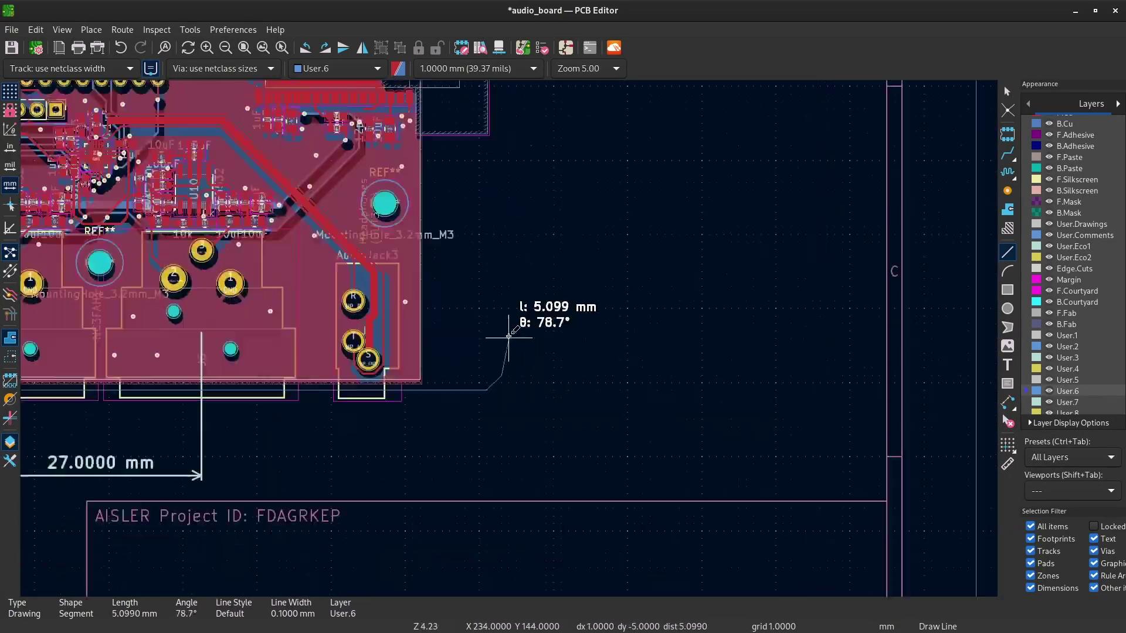
left_click(517, 85)
scroll(500, 315, "up", 4)
Step: Add an arc to round the outline's corner between the two lines
key("ctrl+shift+a")
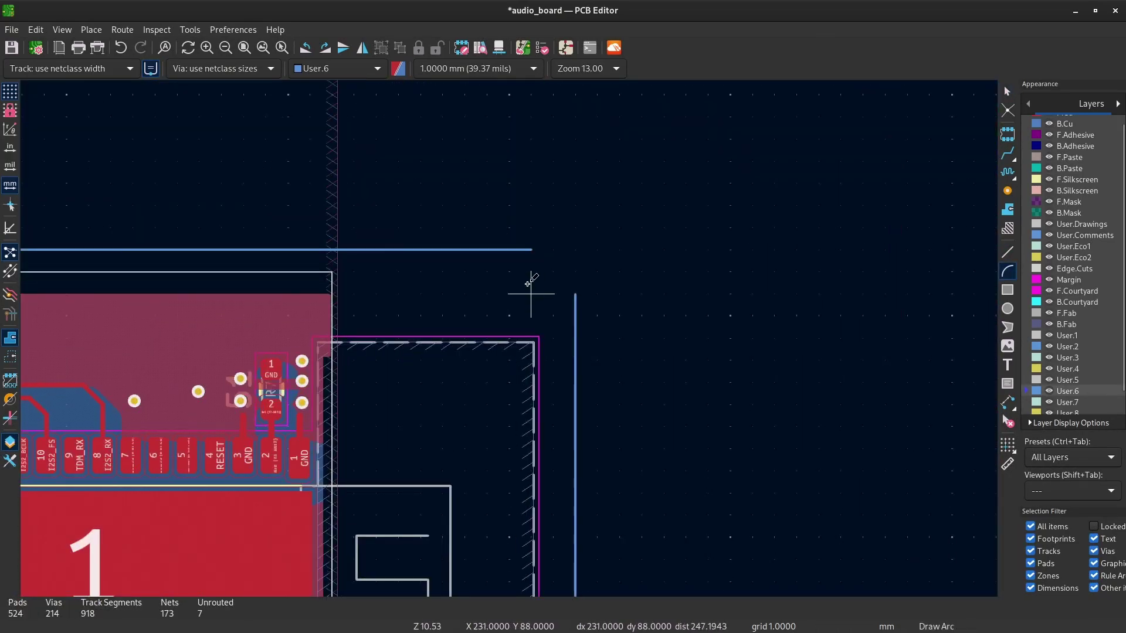
left_click(531, 293)
left_click(531, 249)
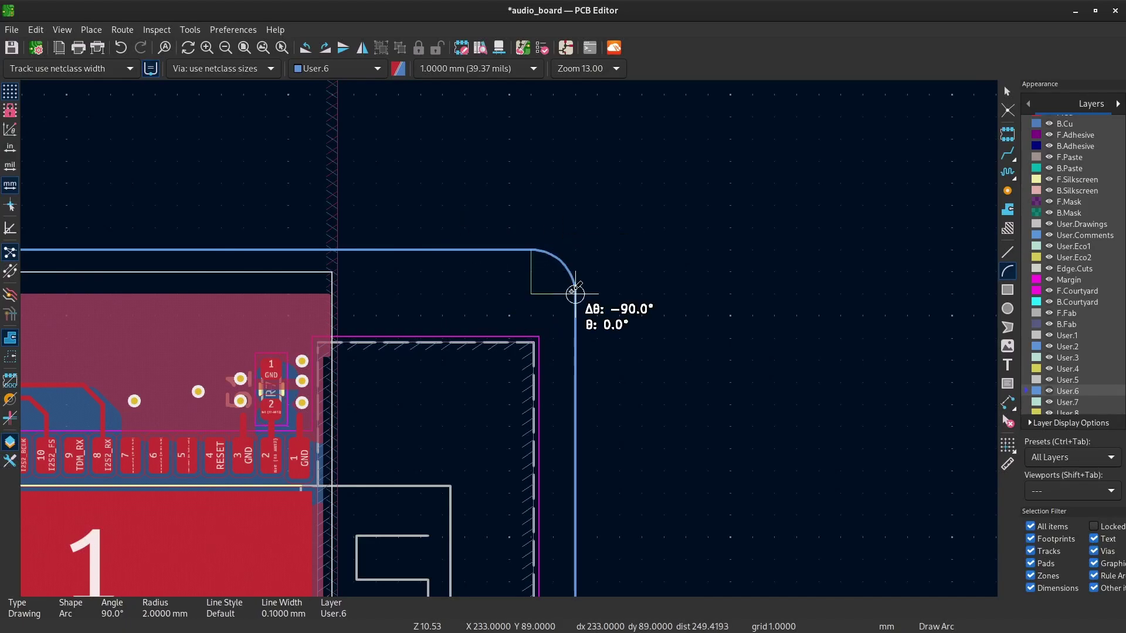
left_click(575, 293)
key("Escape")
Step: Save the layout, refilling all zones with B before the final save
scroll(516, 337, "down", 6)
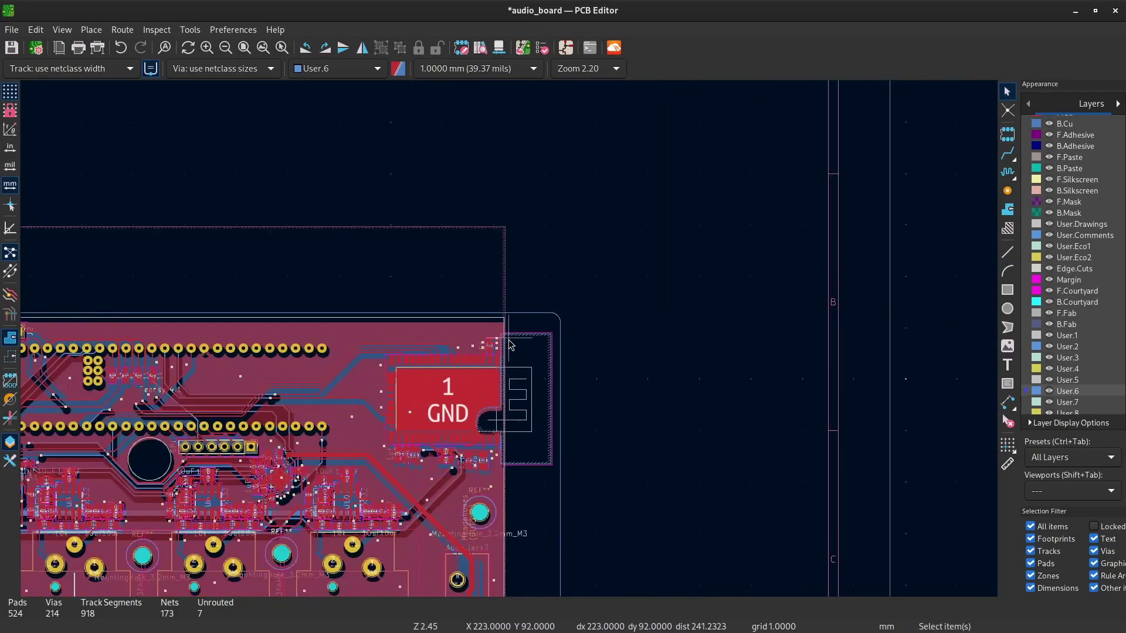
middle_click_drag(276, 483, 667, 324)
key("ctrl+s")
key("b")
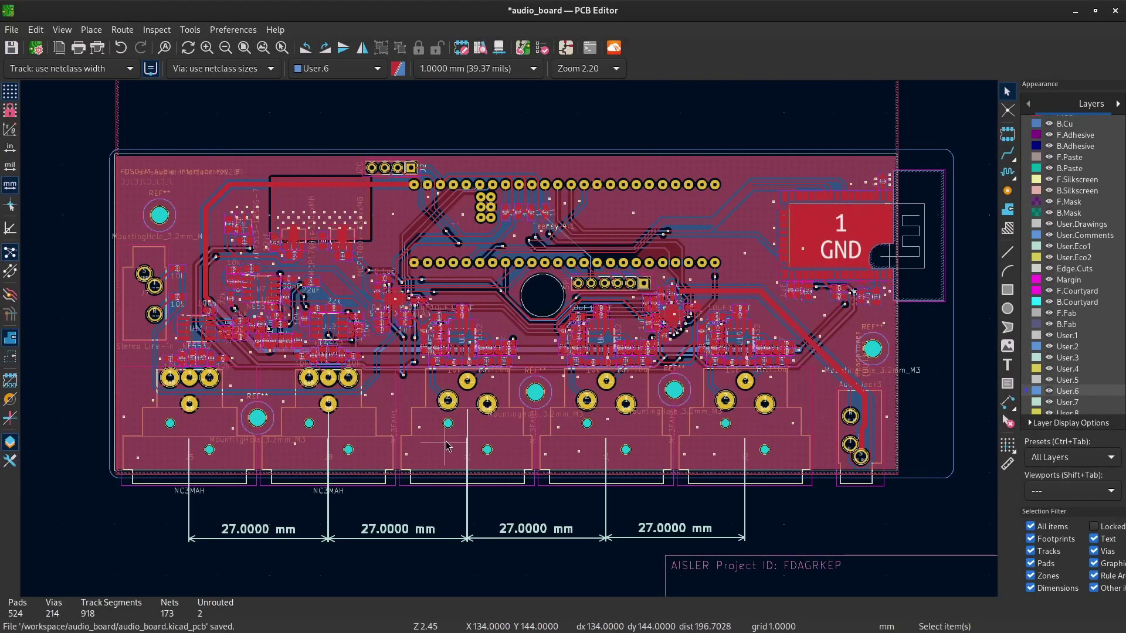
middle_click_drag(446, 445, 463, 437)
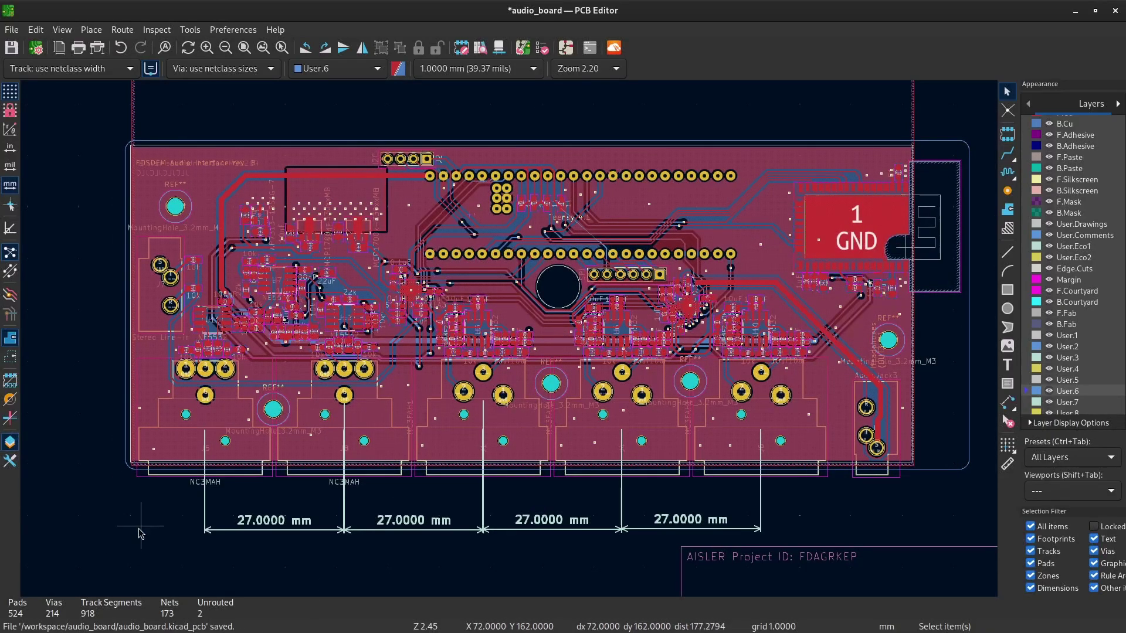
middle_click_drag(332, 474, 328, 486)
key("ctrl+s")
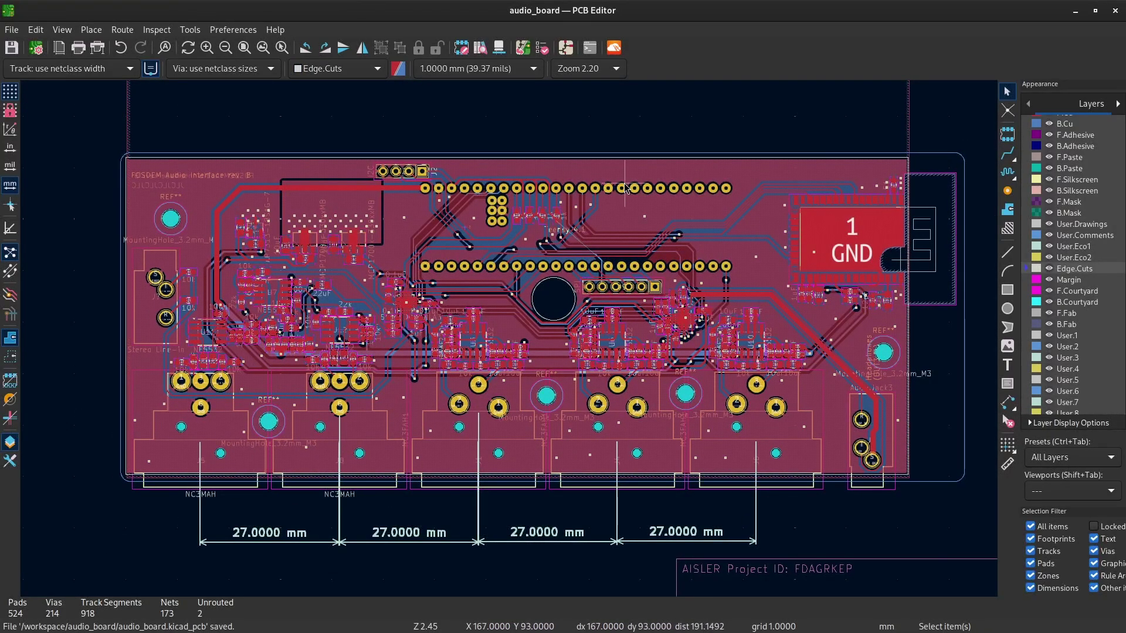
key("ctrl+alt+t")
Step: Change to /workspace/audio_board and list its files
type("cd /workspace/audio_board/")
key("Return")
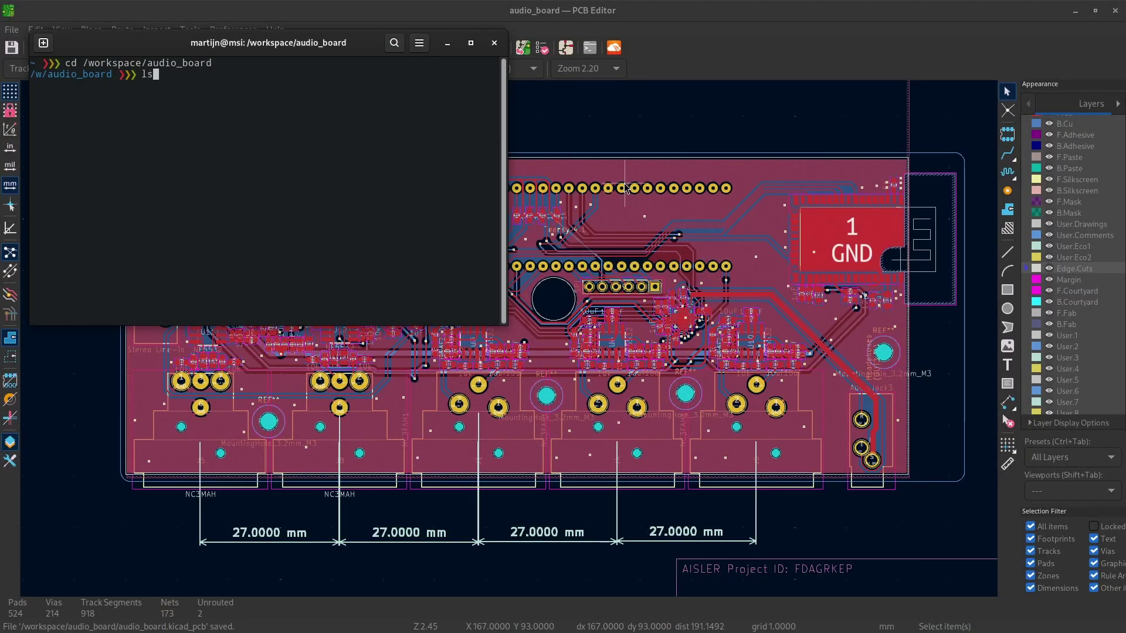
type("ls")
key("Return")
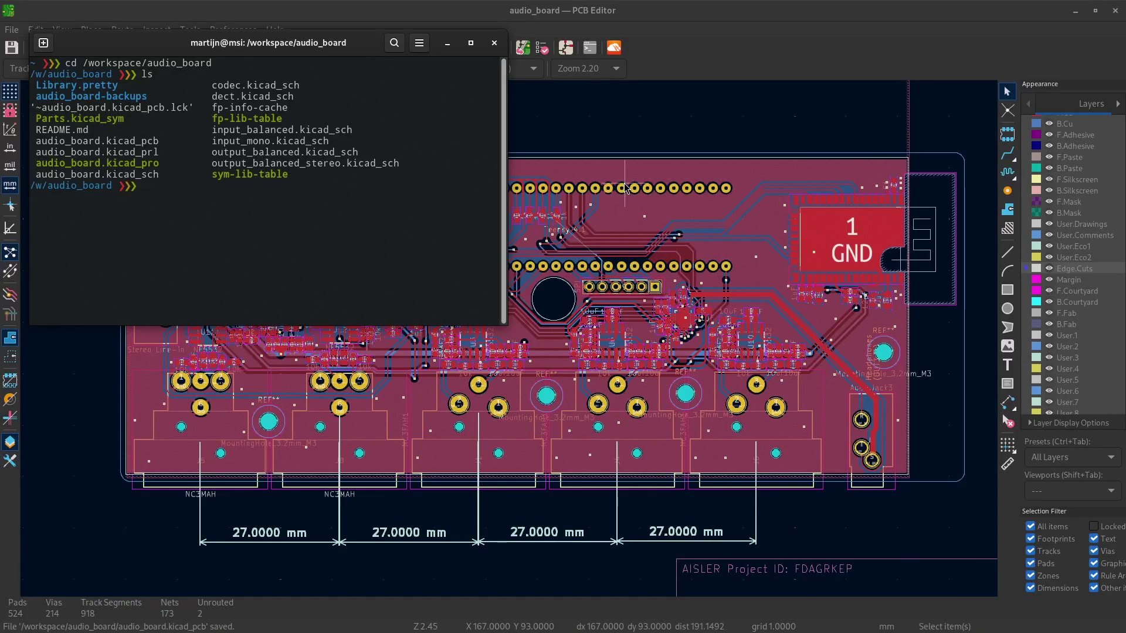
Step: Run turbocase audio_board.kicad_pcb example.scad to generate the case script
type("turbocase audio")
key("Tab")
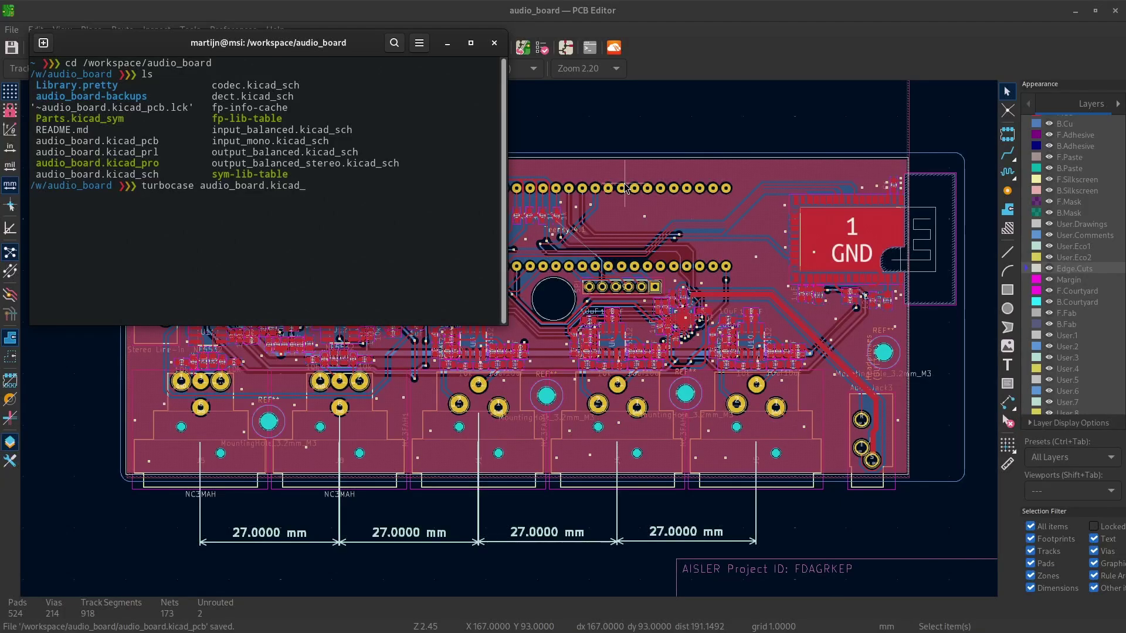
type("b")
type(" example.scad")
key("Return")
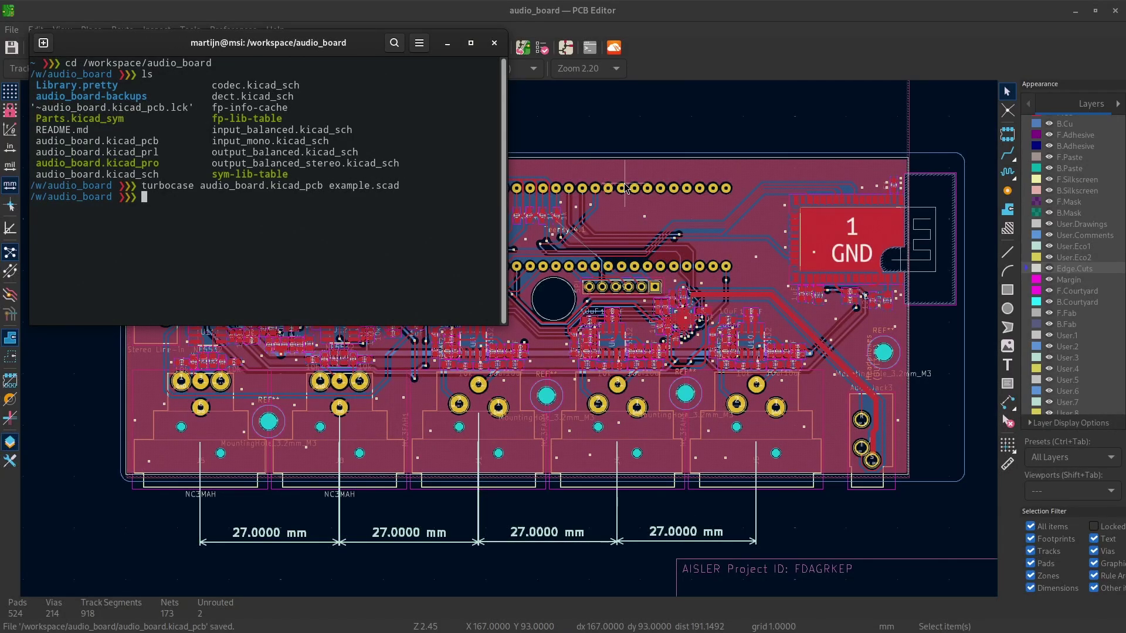
type("xdg-open example.scad")
Step: Open example.scad in OpenSCAD, orbit the case and expand the rendering options
key("Return")
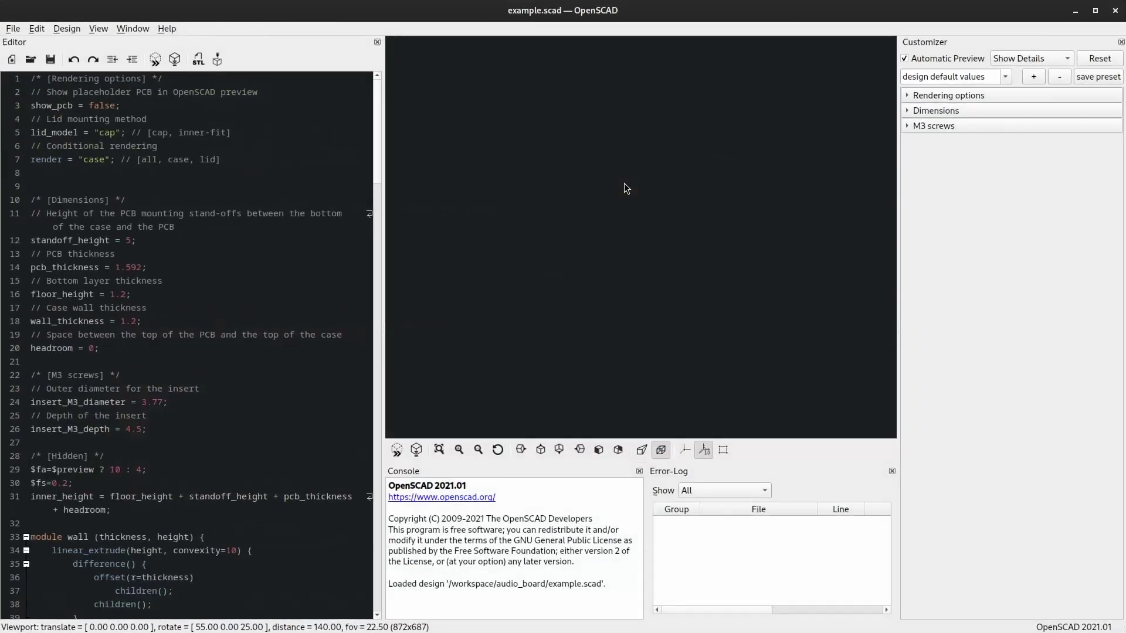
scroll(628, 180, "down", 3)
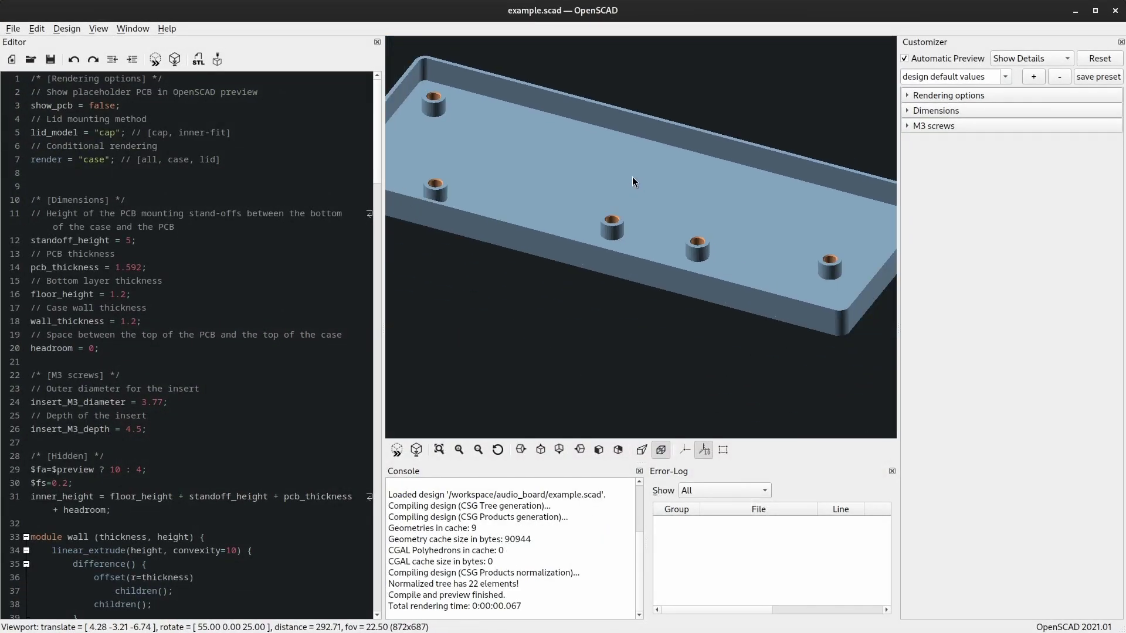
scroll(632, 178, "down", 2)
left_click_drag(618, 176, 561, 192)
left_click_drag(477, 223, 526, 243)
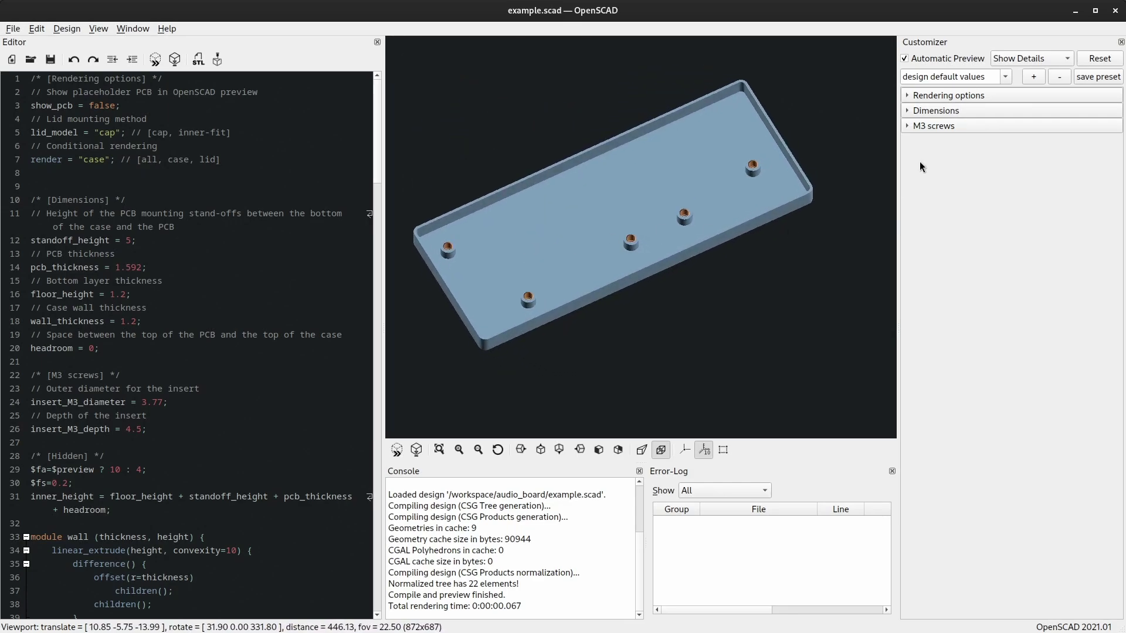
left_click(941, 96)
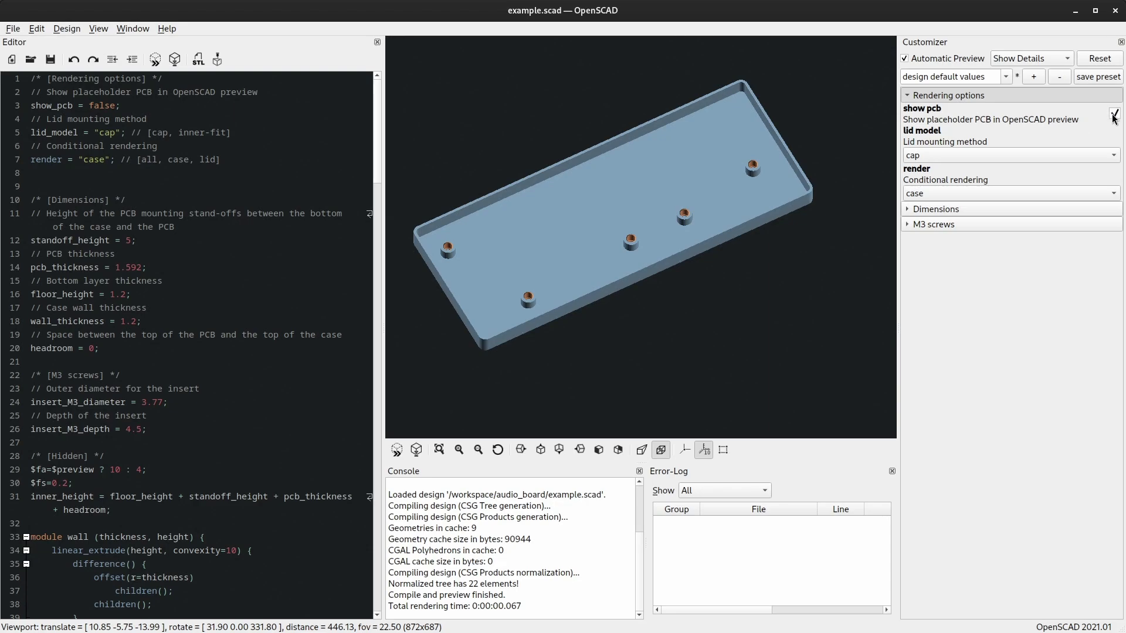
left_click_drag(633, 341, 574, 342)
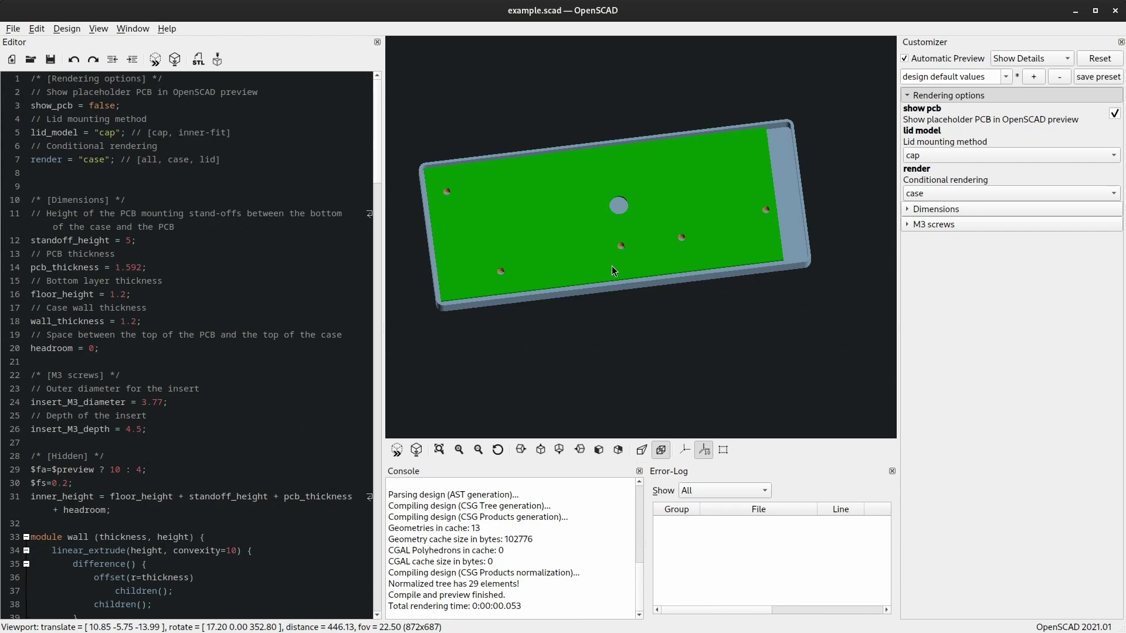
Step: Check the REF mounting hole in KiCad, then return to the OpenSCAD preview
key("alt+Tab")
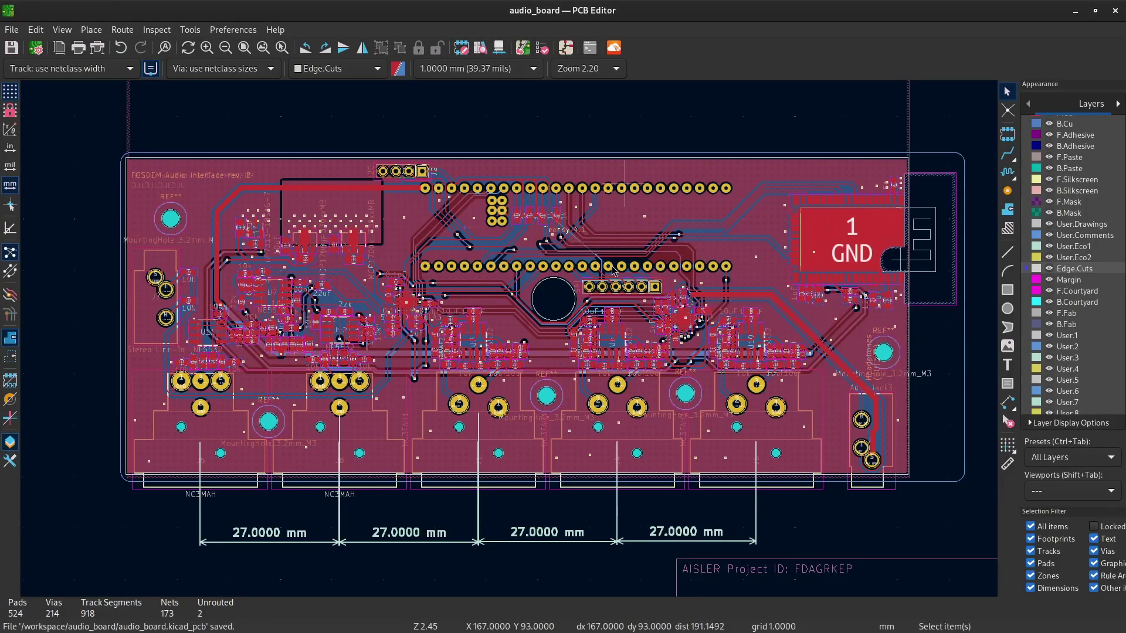
left_click(682, 396)
key("Escape")
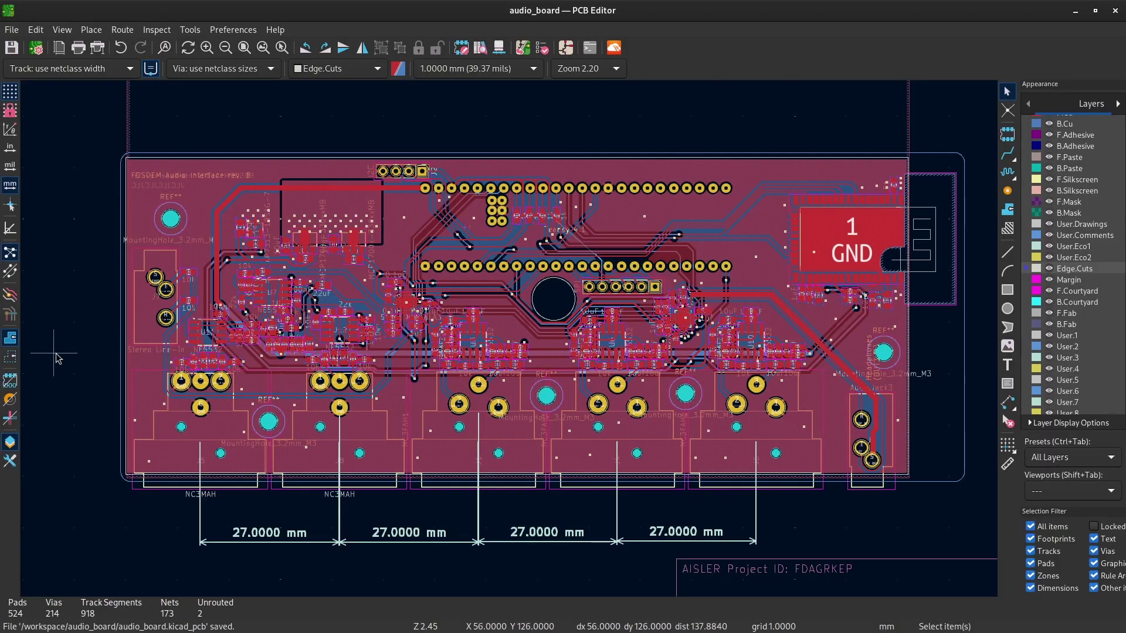
key("alt+Tab")
left_click_drag(613, 285, 522, 316)
Step: Set the Customizer's render option to lid and orbit the lid preview
scroll(521, 316, "up", 3)
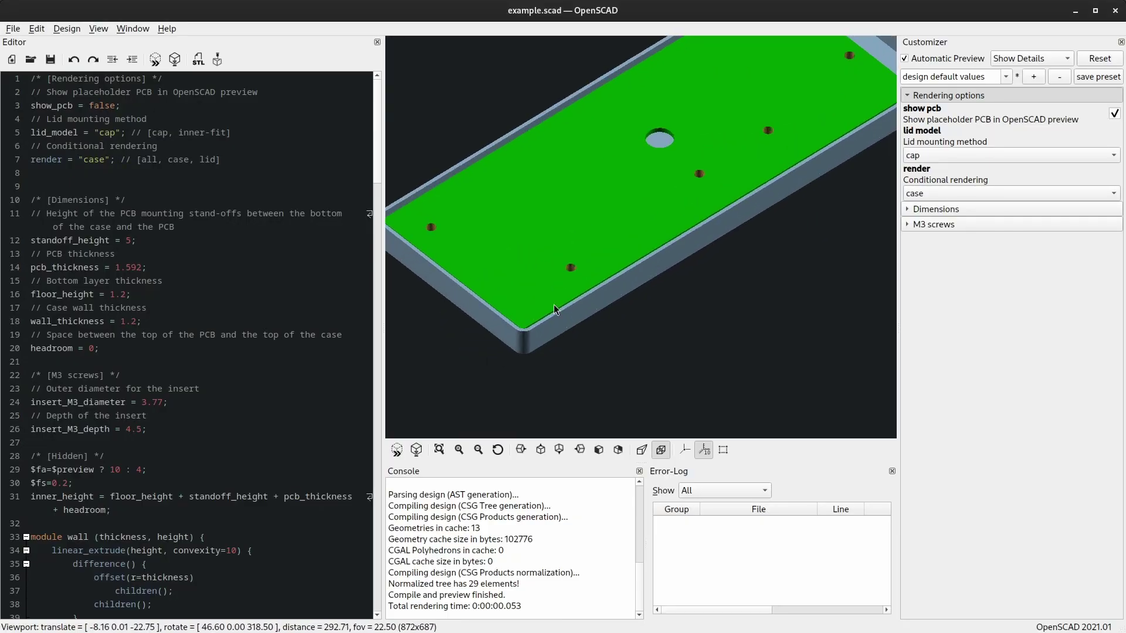
left_click_drag(742, 241, 734, 246)
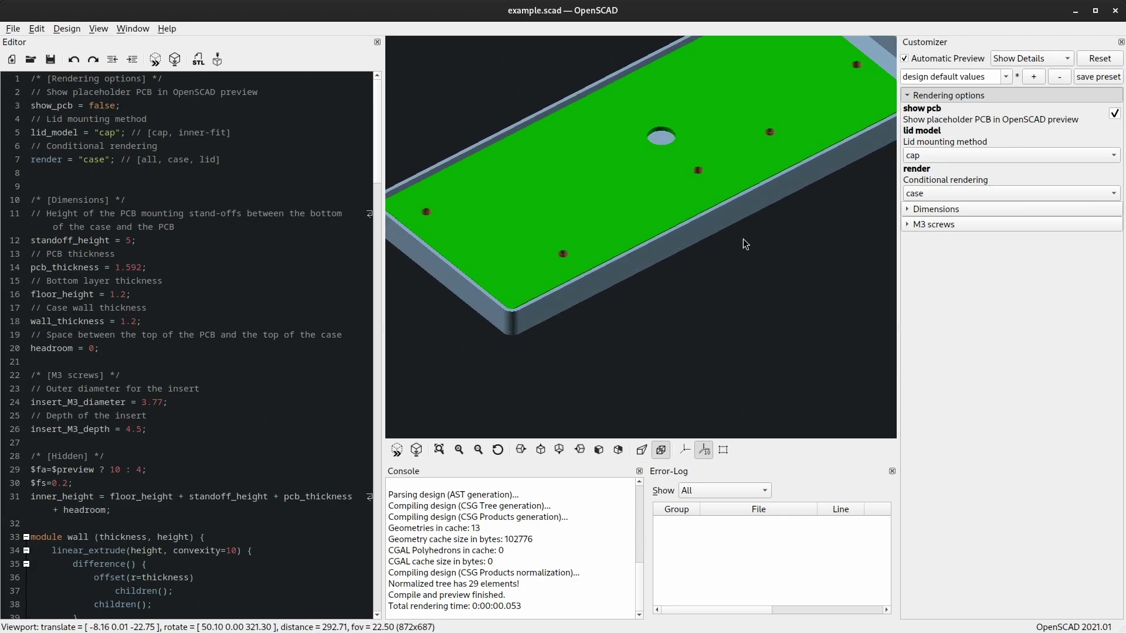
left_click(939, 209)
left_click(938, 209)
left_click(944, 195)
left_click(944, 207)
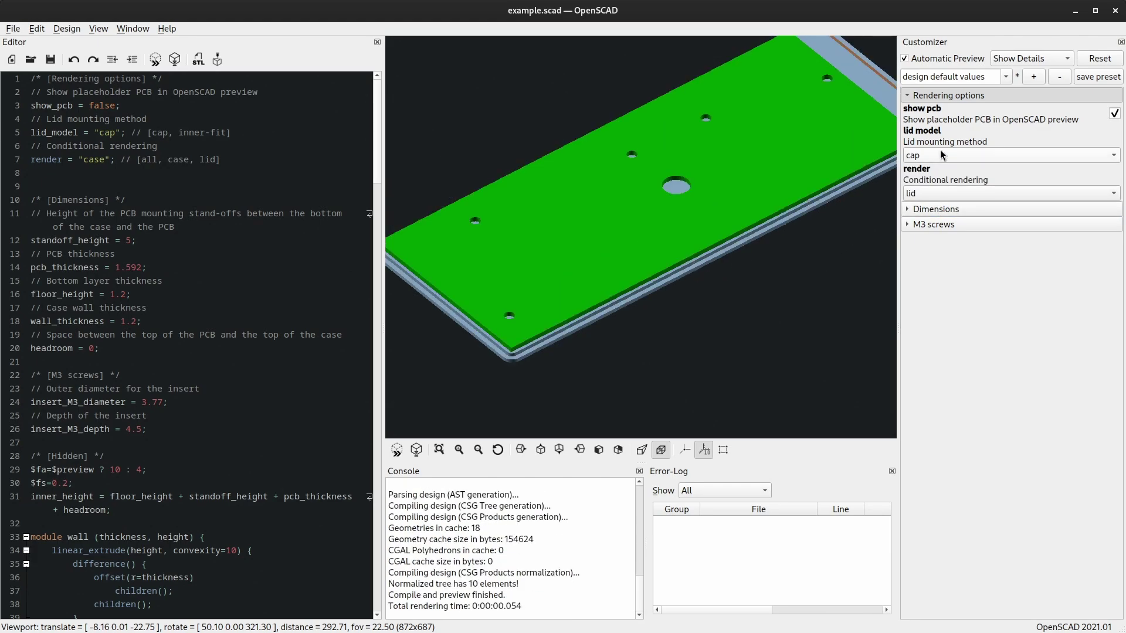
left_click_drag(642, 297, 695, 305)
Step: Set render back to all, orbit the full case, and close OpenSCAD
left_click(925, 194)
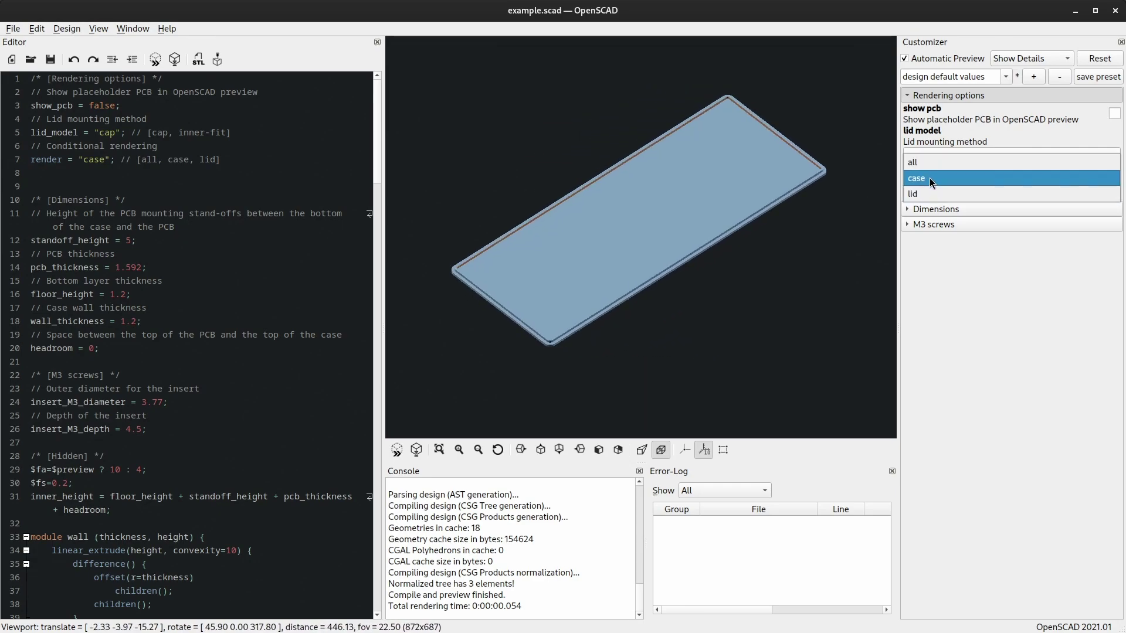
left_click(920, 162)
left_click_drag(670, 301, 686, 265)
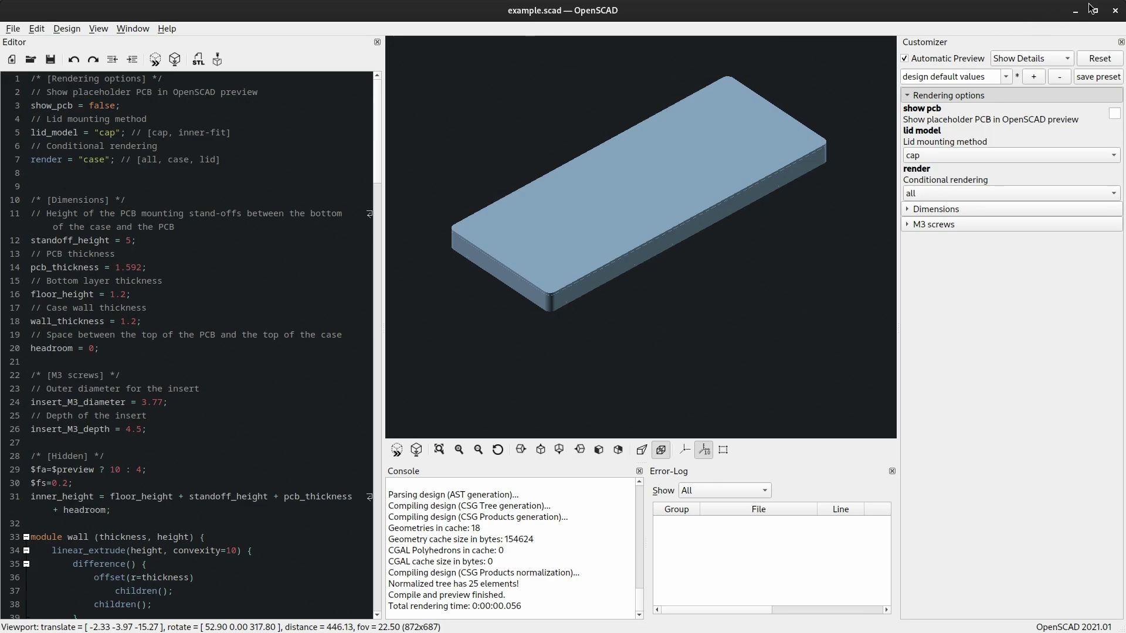
left_click(1116, 11)
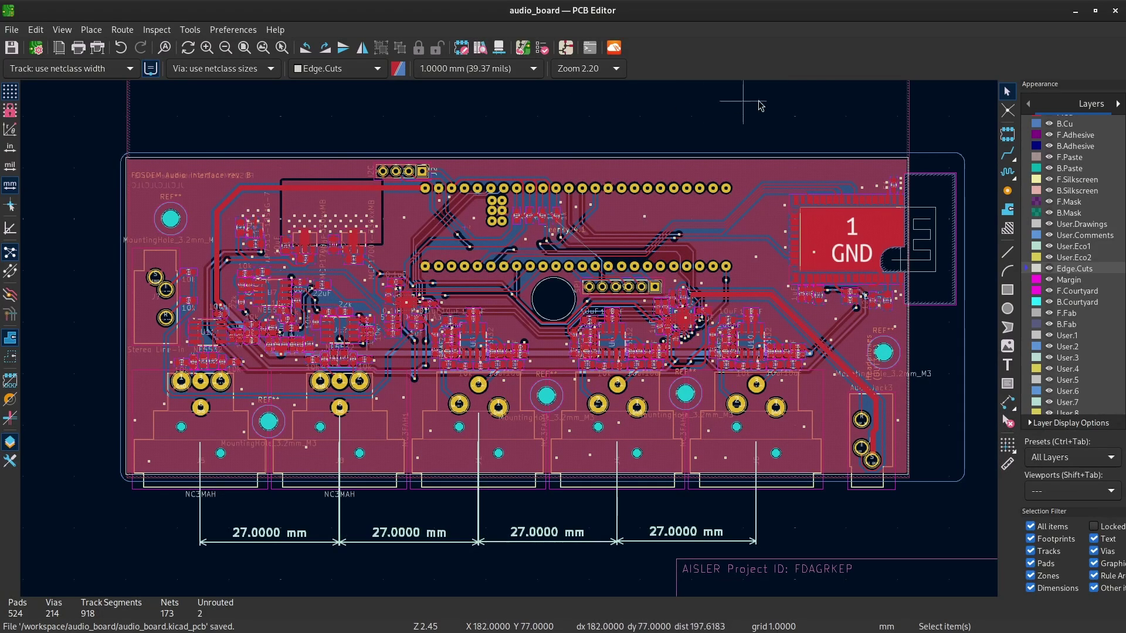
left_click(1007, 134)
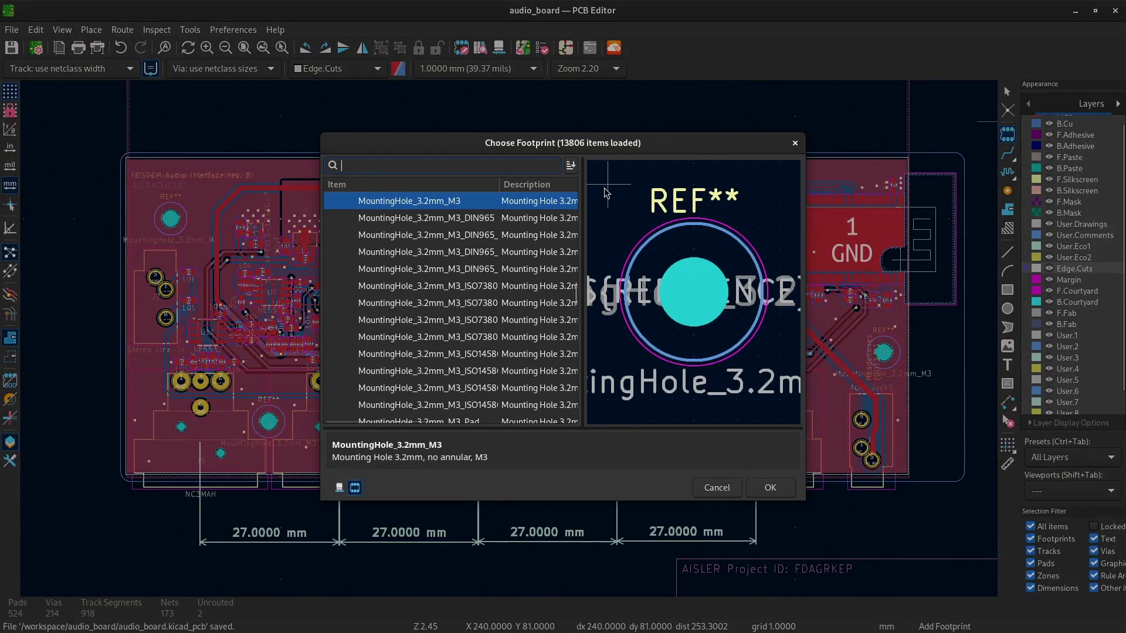
scroll(506, 290, "down", 20)
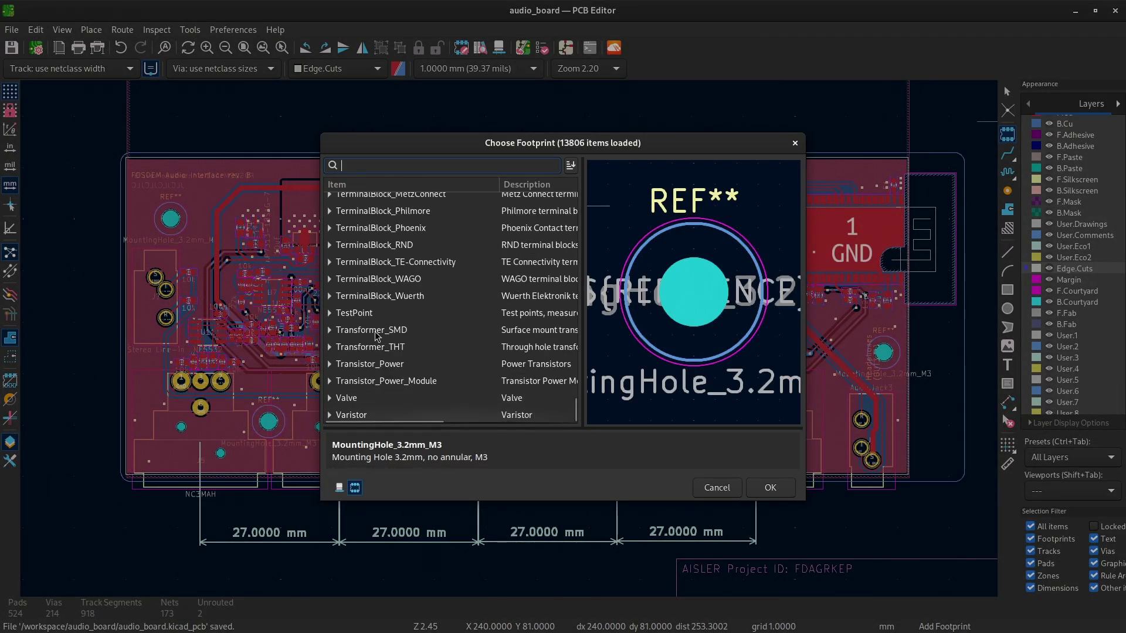
scroll(382, 252, "up", 4)
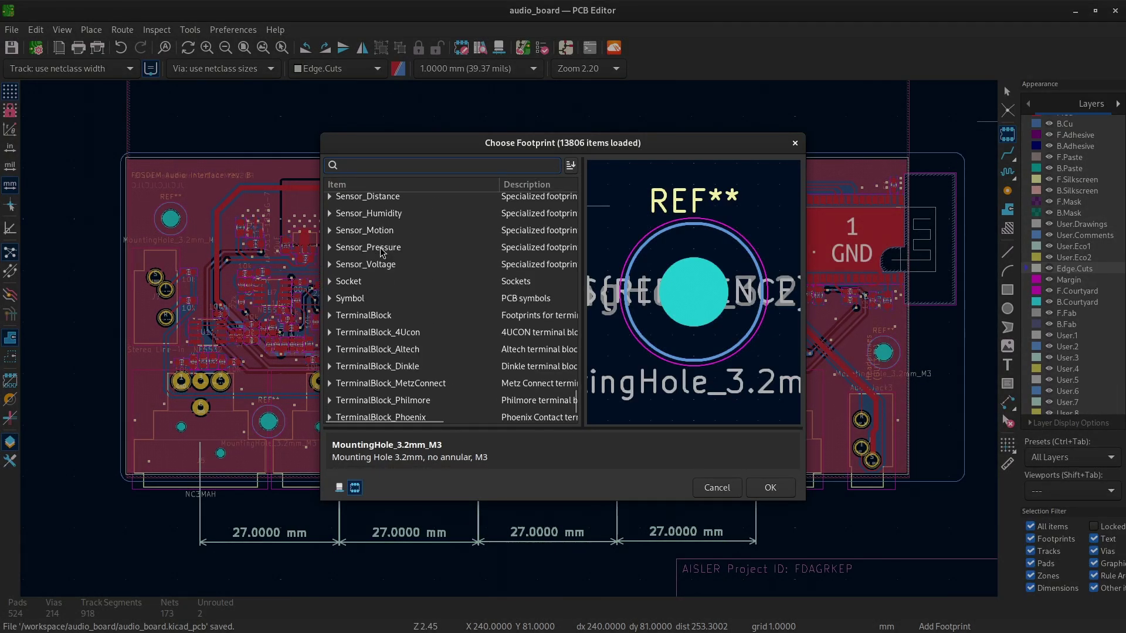
type("rbocase")
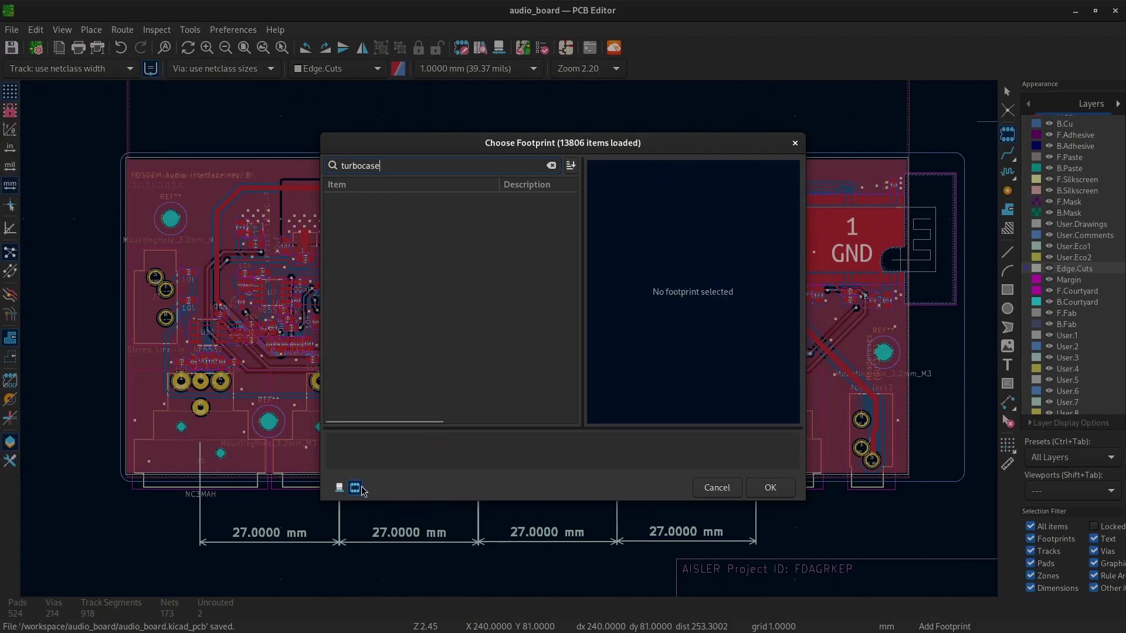
left_click(729, 489)
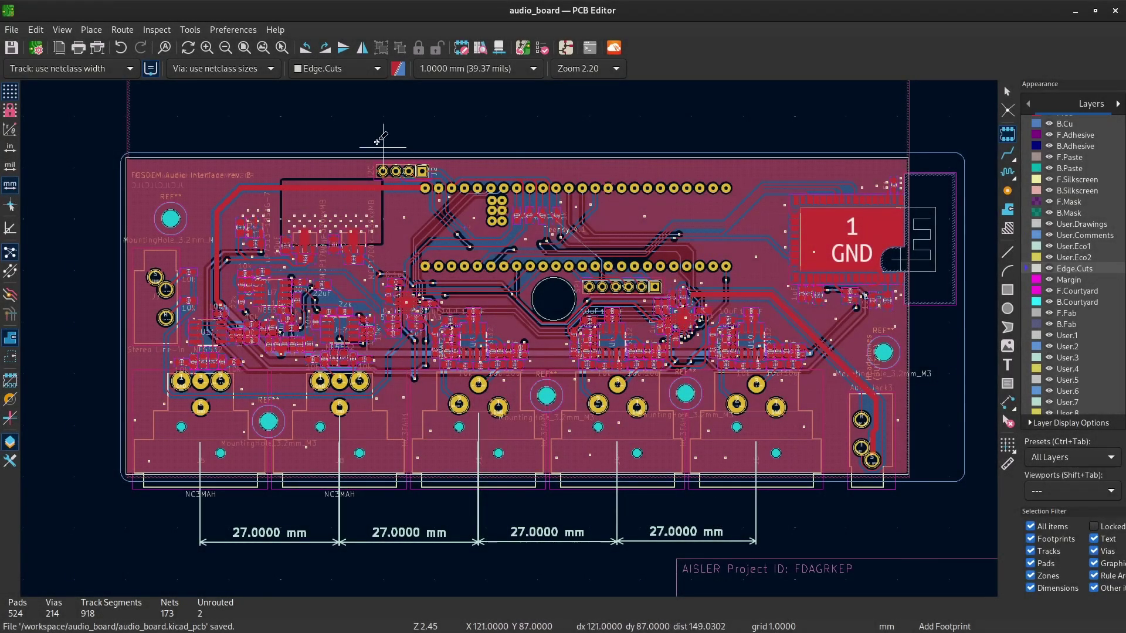
Step: In the Footprint Editor, add TurboCase.pretty from the projects folder as a global library
key("super")
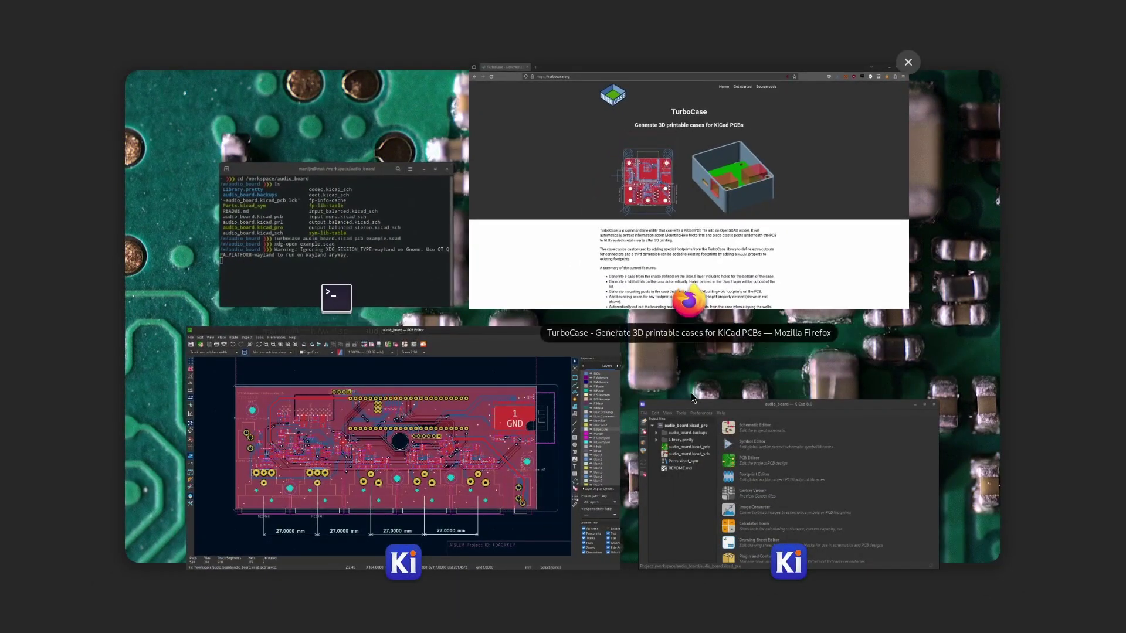
left_click(776, 484)
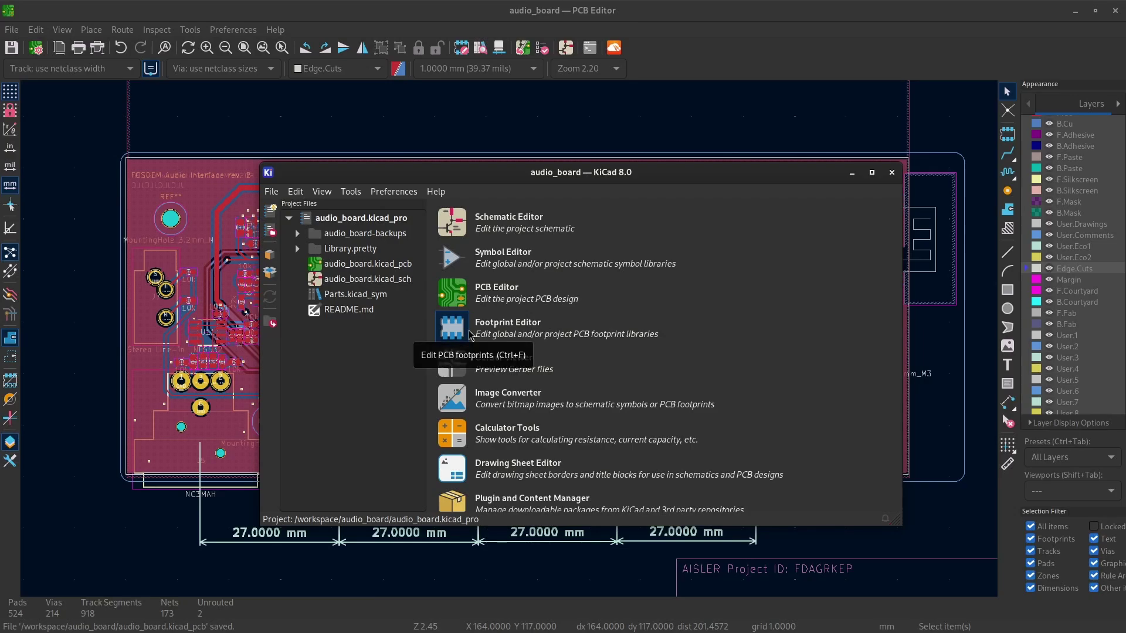
left_click(468, 332)
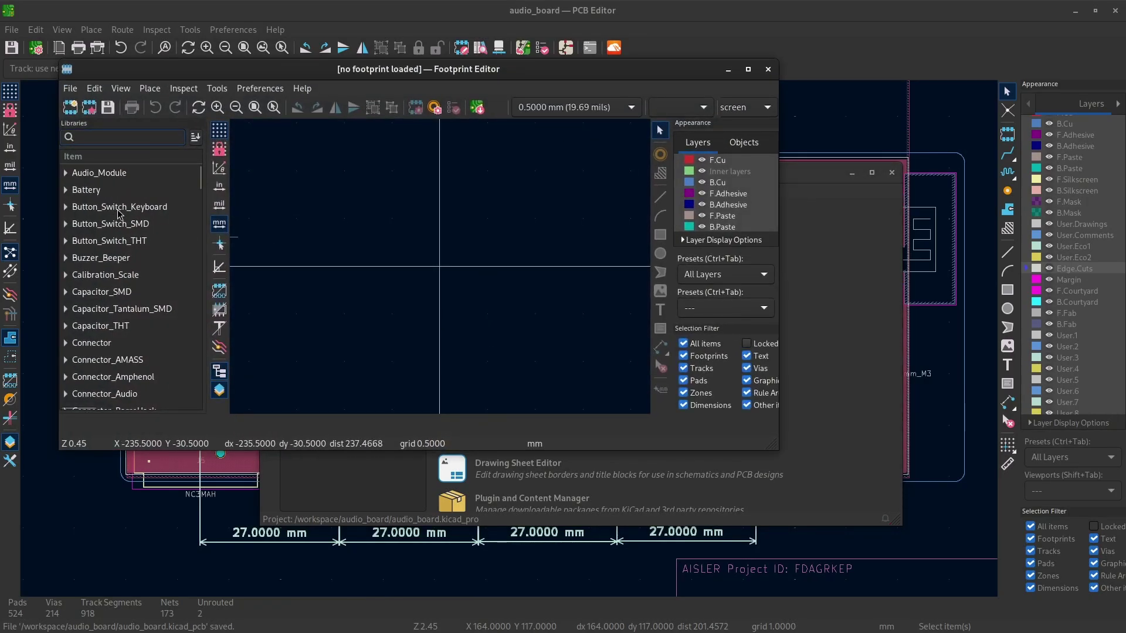
left_click(68, 91)
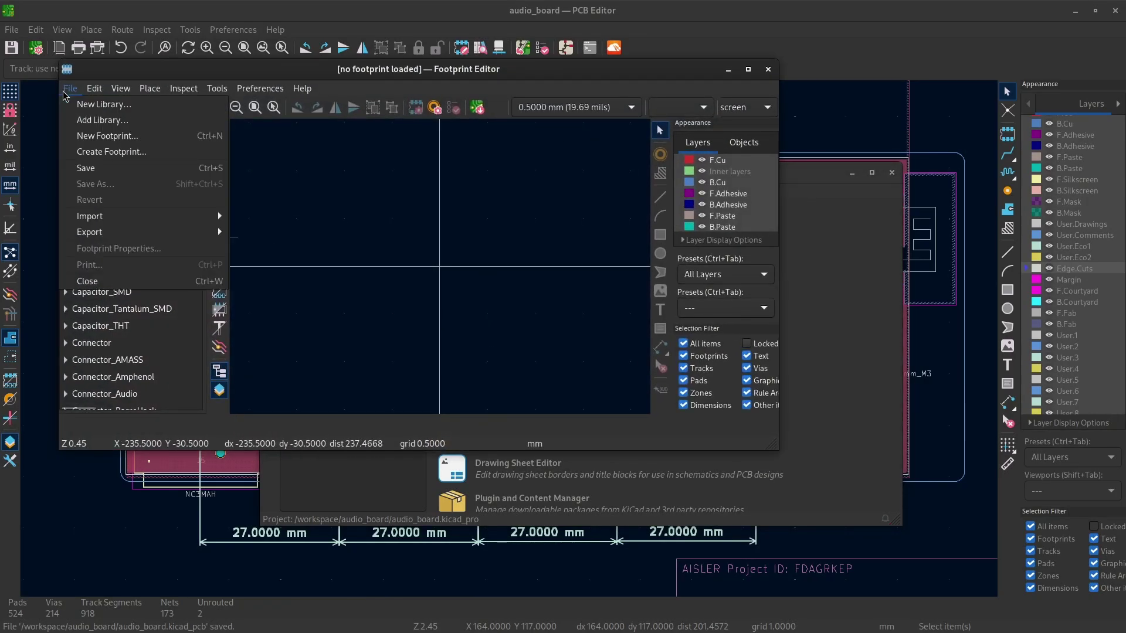
left_click(75, 122)
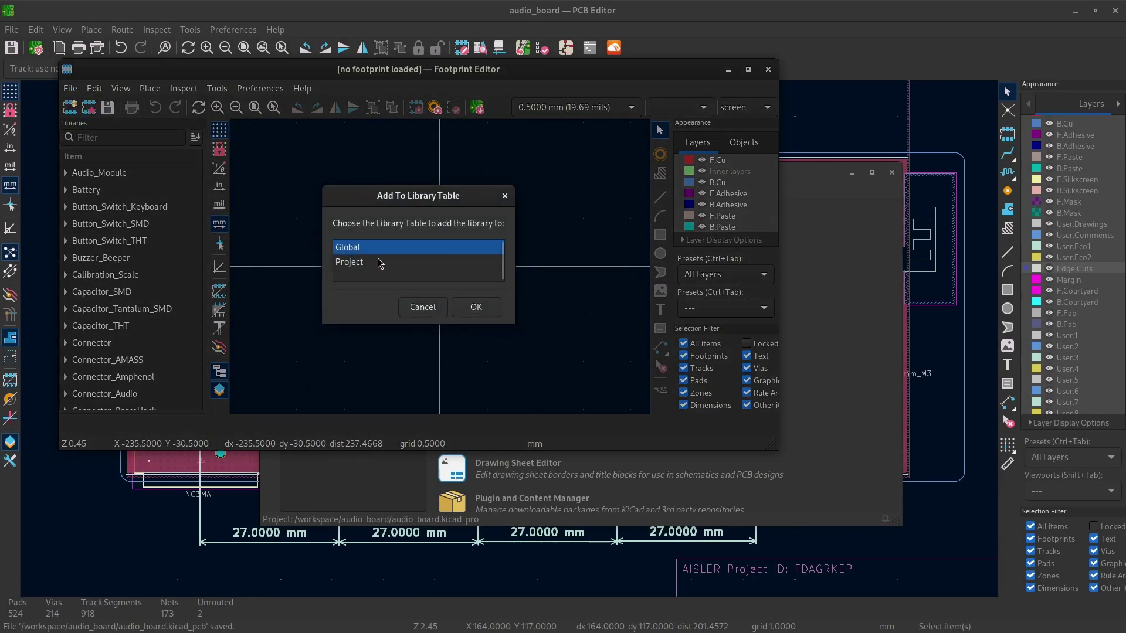
left_click(476, 307)
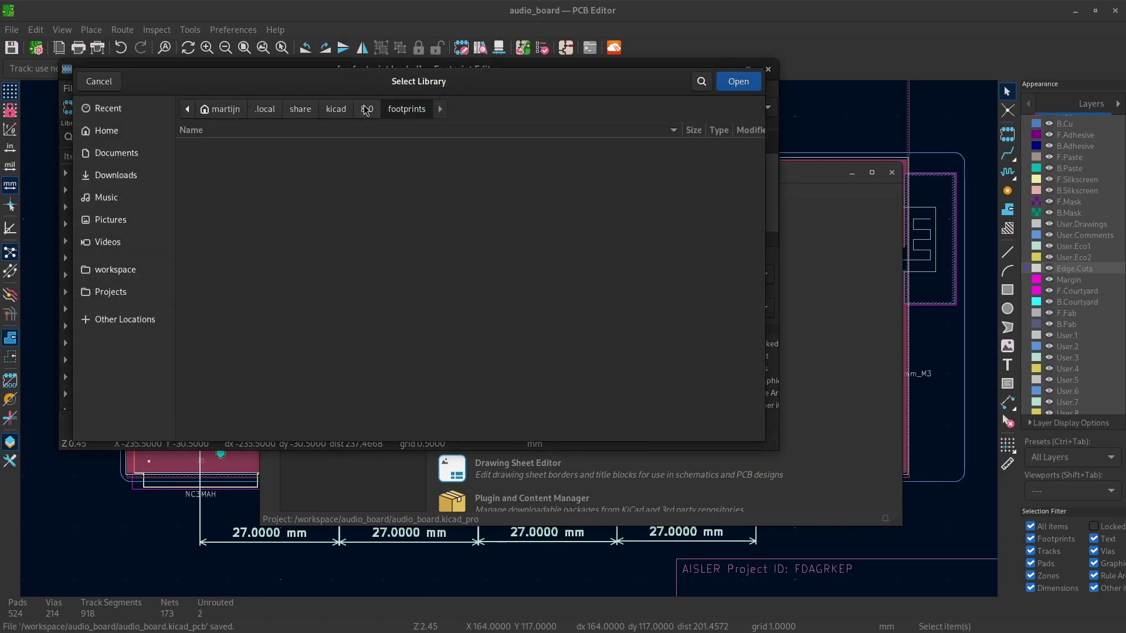
left_click(93, 292)
double_click(240, 406)
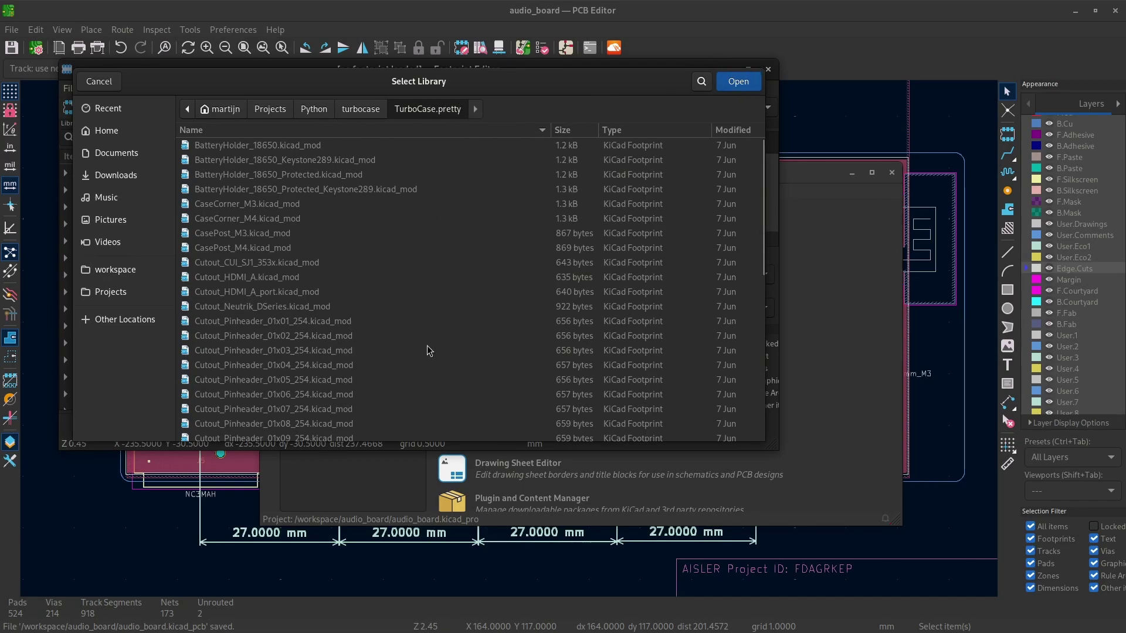
left_click(737, 81)
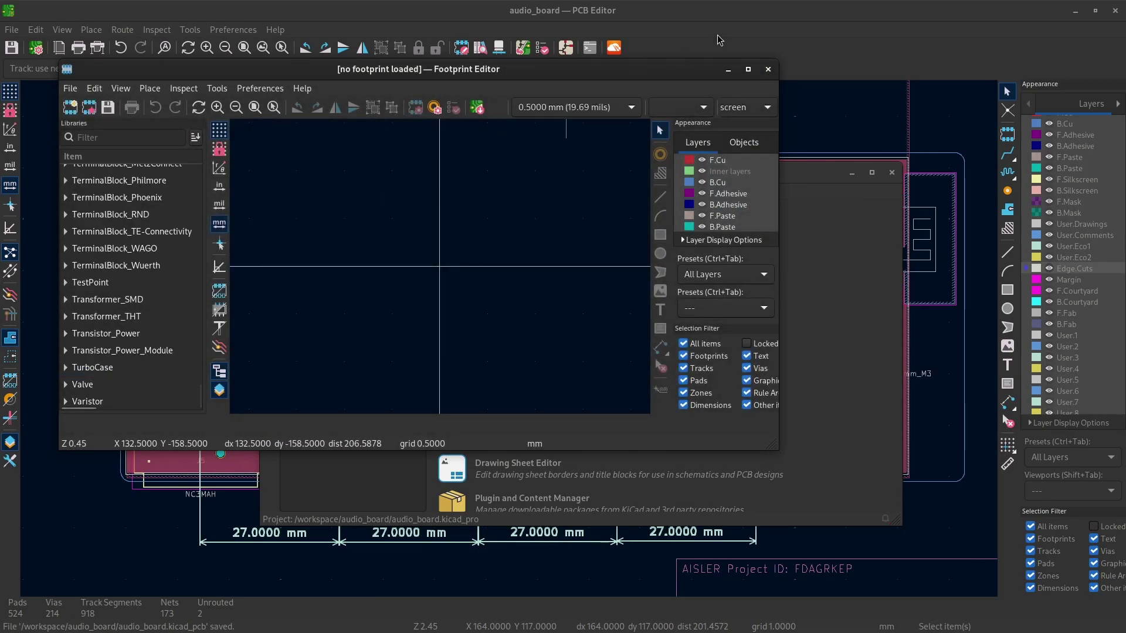
left_click(766, 69)
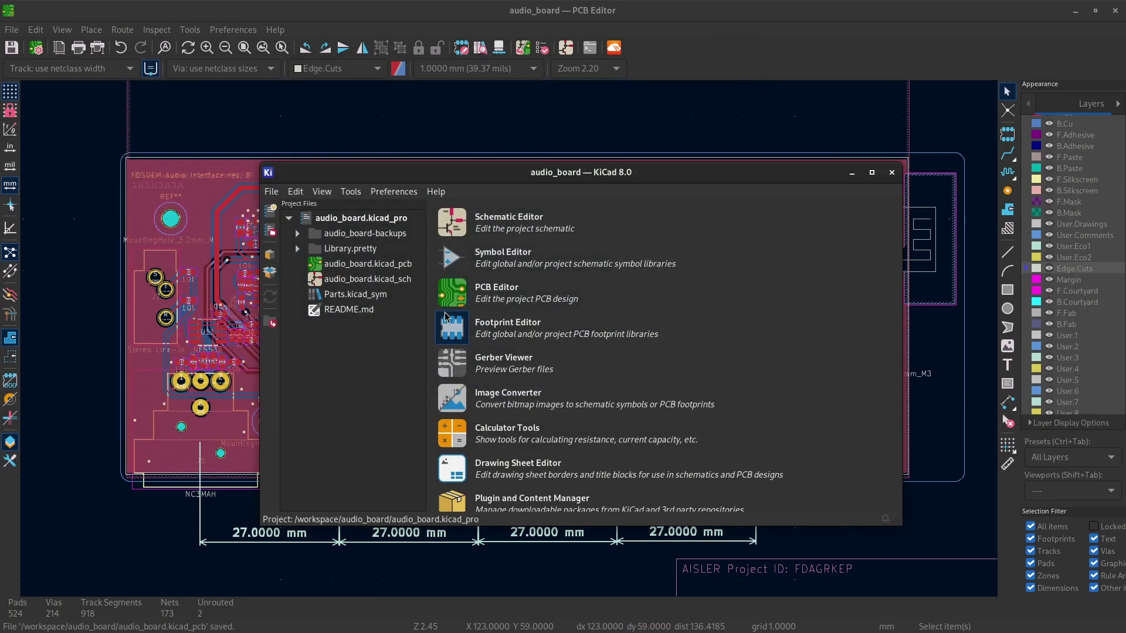
Step: In the PCB Editor's footprint chooser, expand TurboCase and pick Cutout_Neutrik_DSeries
left_click(521, 7)
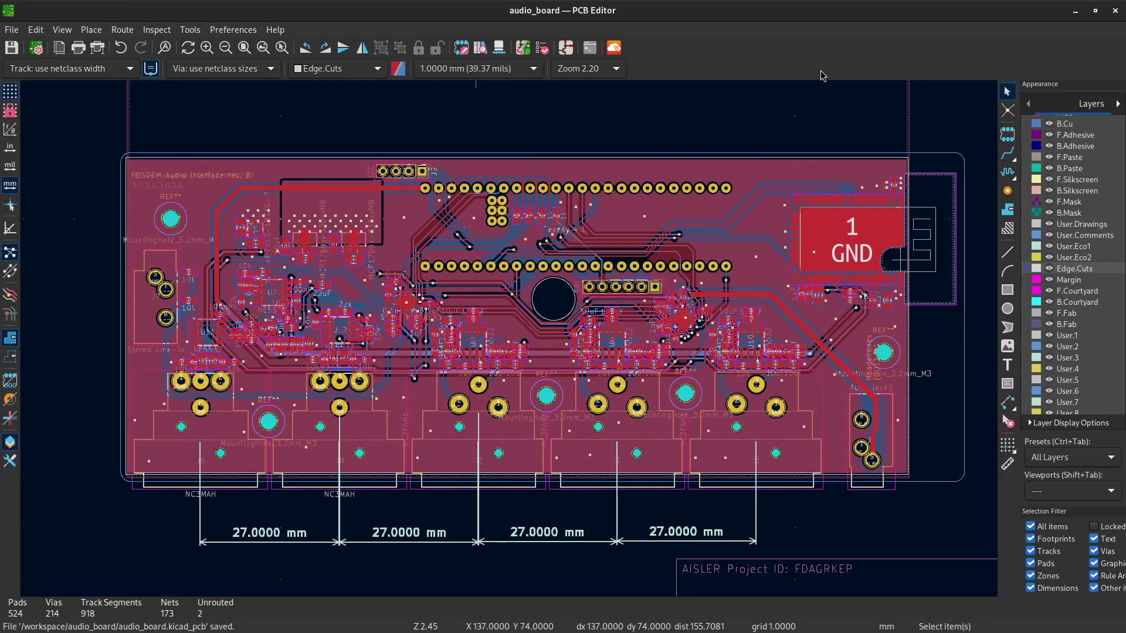
left_click(1008, 134)
left_click(961, 154)
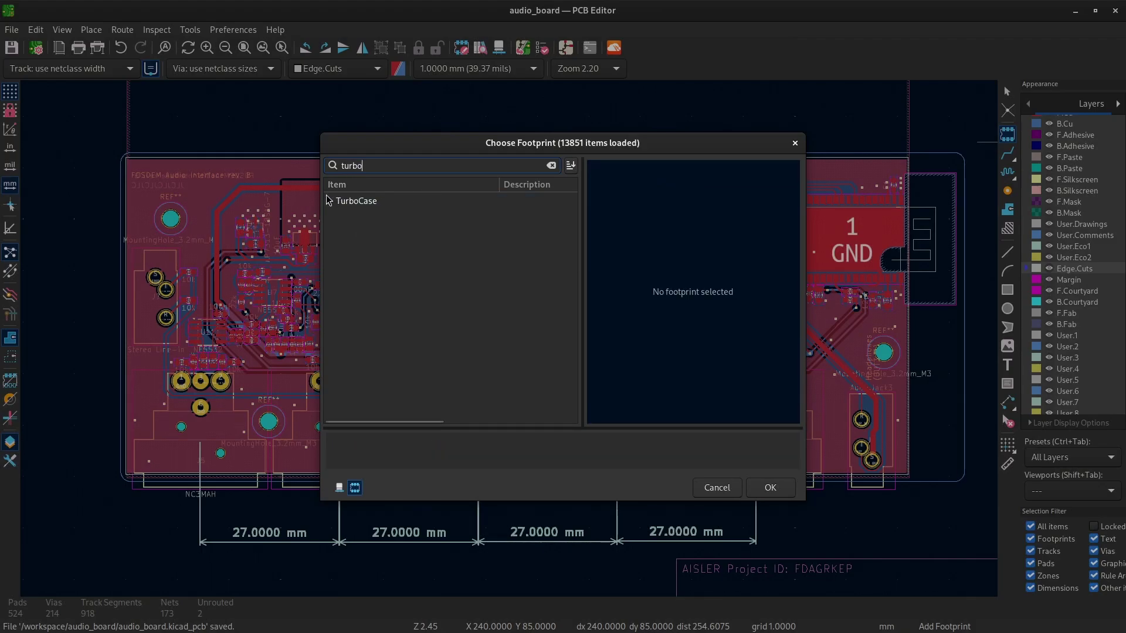
double_click(331, 200)
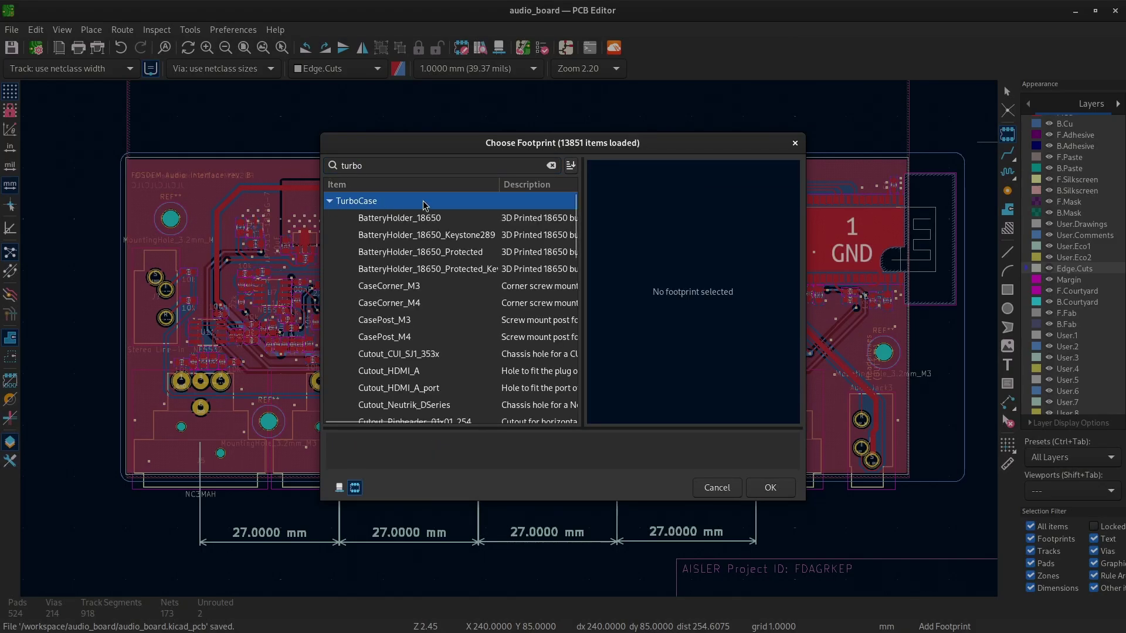
scroll(428, 220, "down", 1)
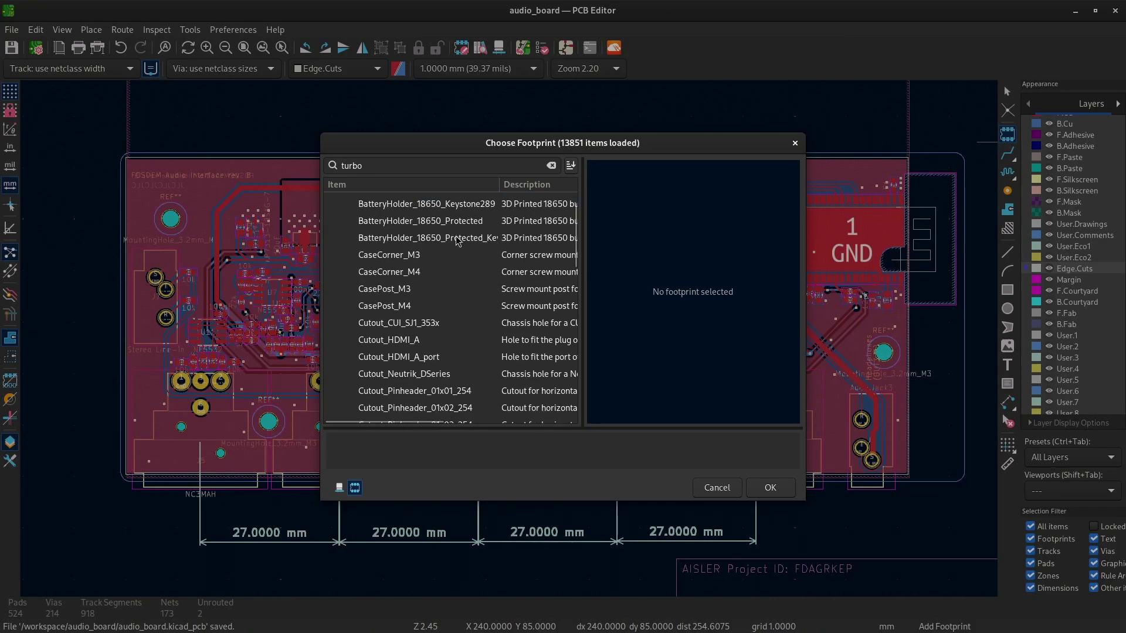
double_click(431, 378)
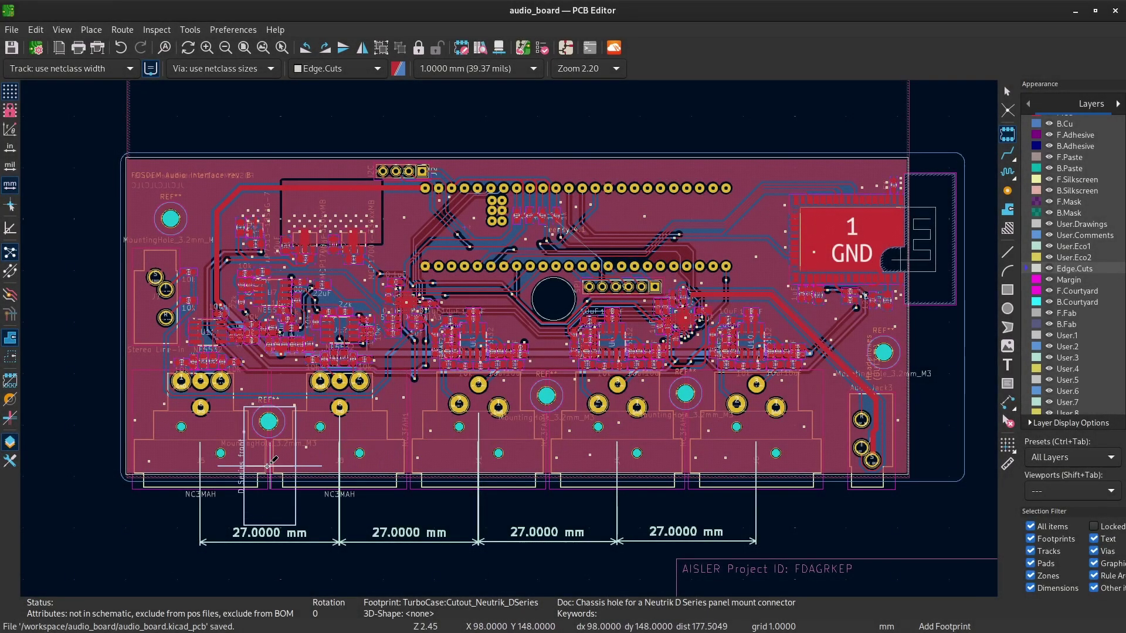
Step: Place 90°-rotated Neutrik D-Series cutouts over connectors J5 and J8
scroll(512, 336, "down", 2)
scroll(512, 336, "up", 2)
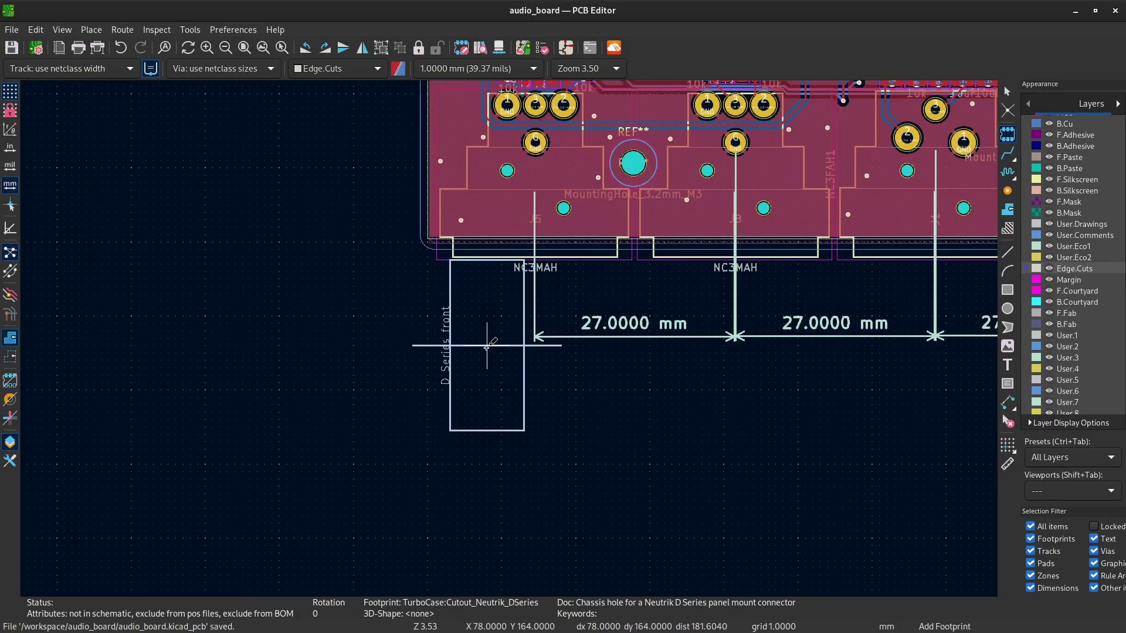
key("r")
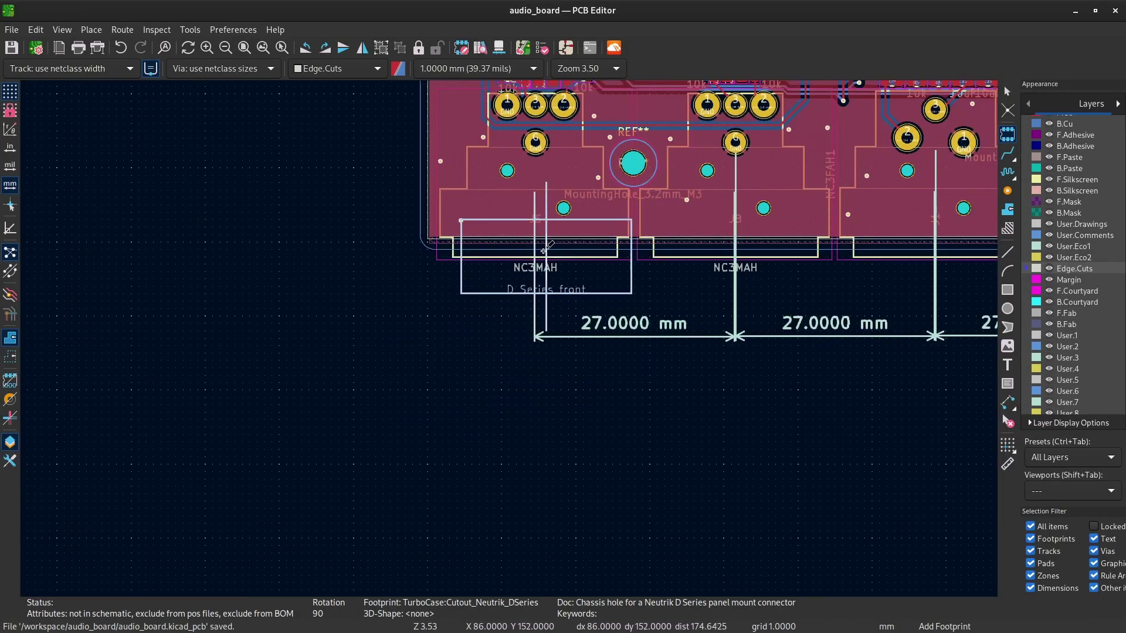
scroll(545, 247, "up", 1)
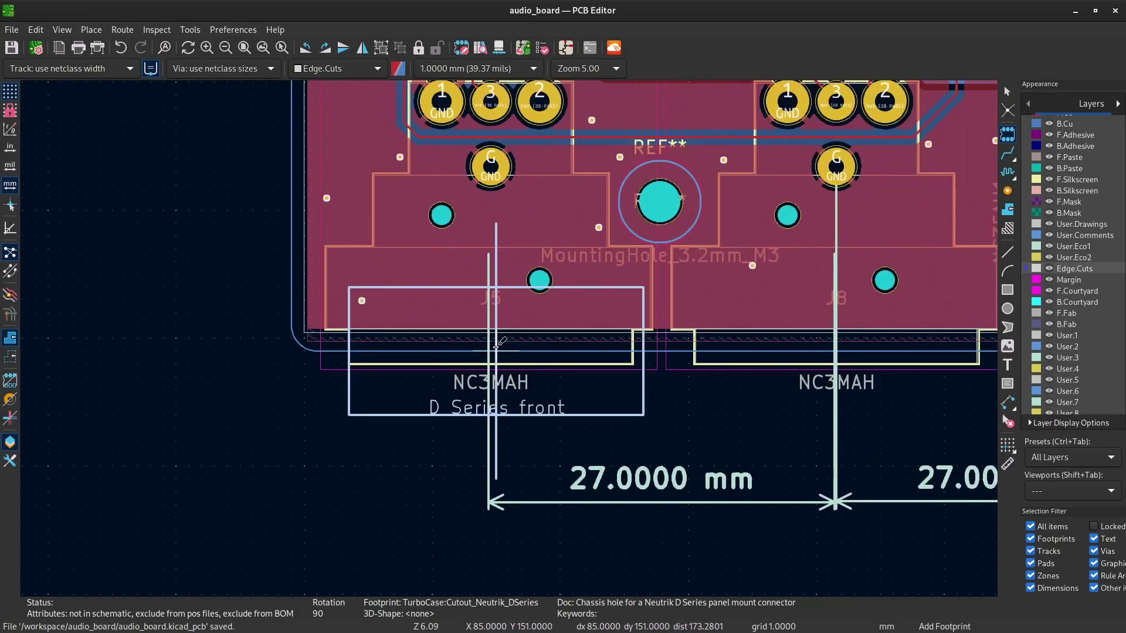
left_click(491, 314)
middle_click_drag(817, 366, 703, 382)
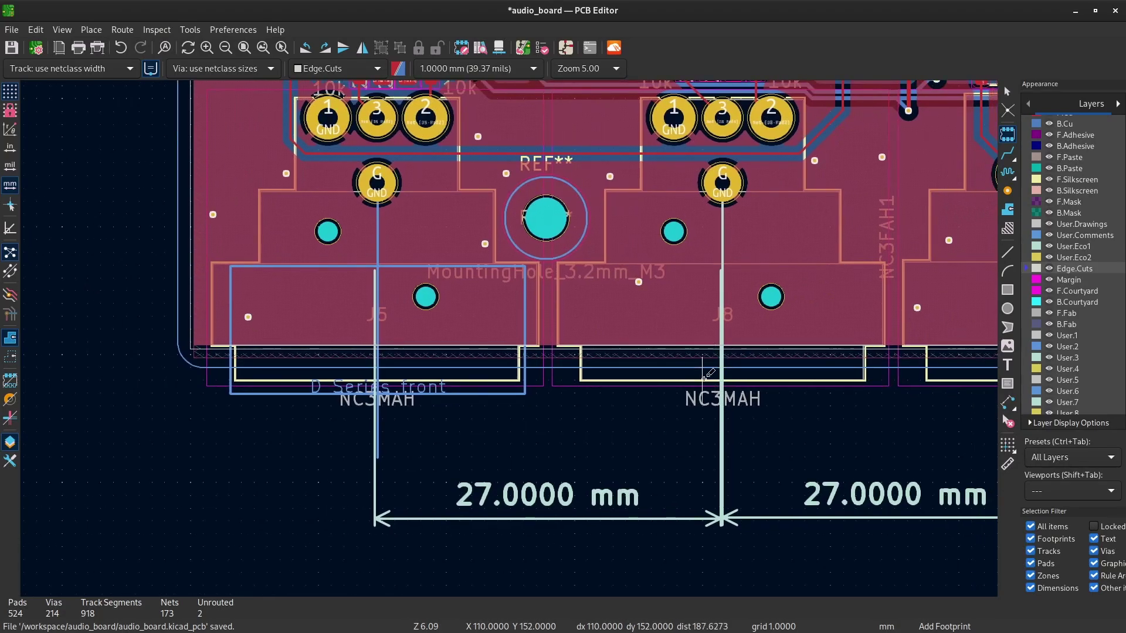
left_click(702, 382)
double_click(420, 201)
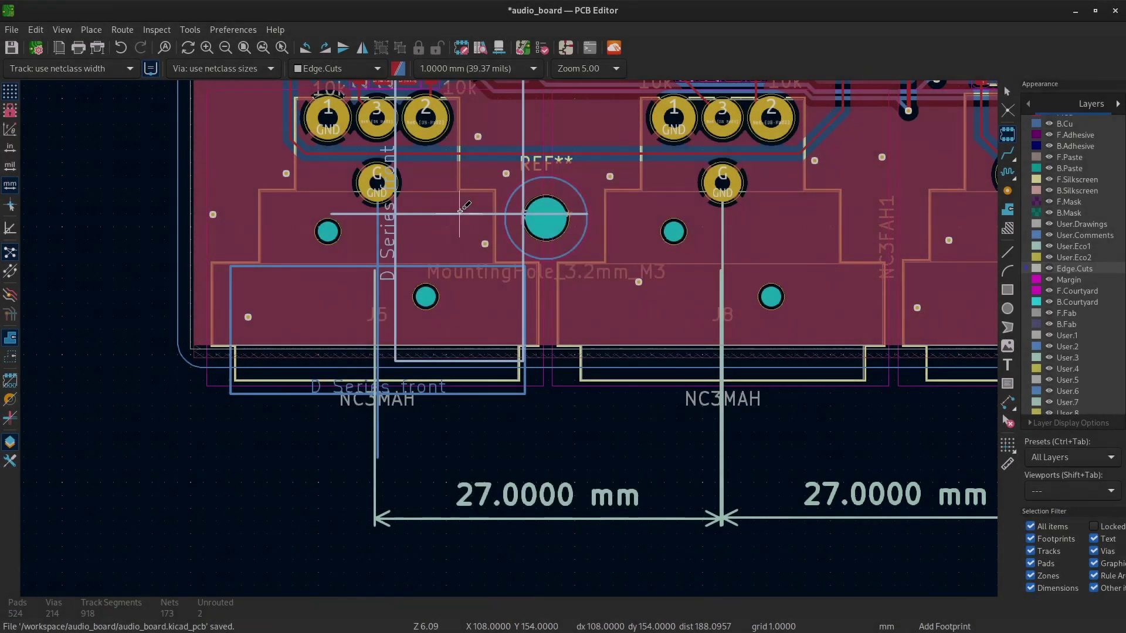
key("r")
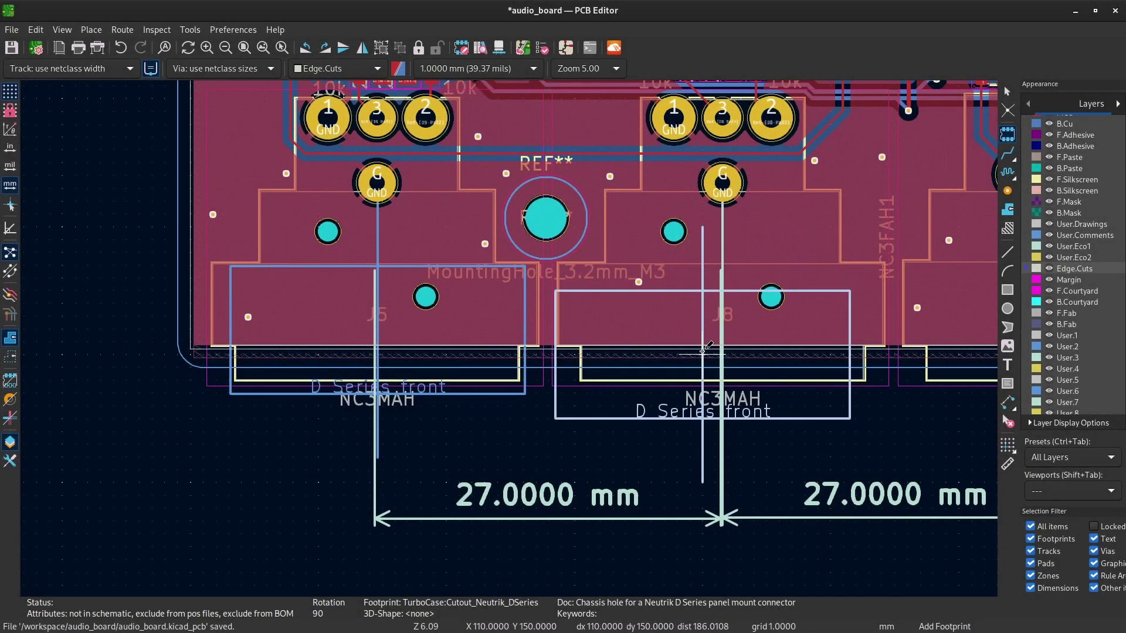
left_click(726, 331)
Step: Add rotated Neutrik cutouts over the next two XLR connectors and start another
middle_click_drag(901, 379, 482, 362)
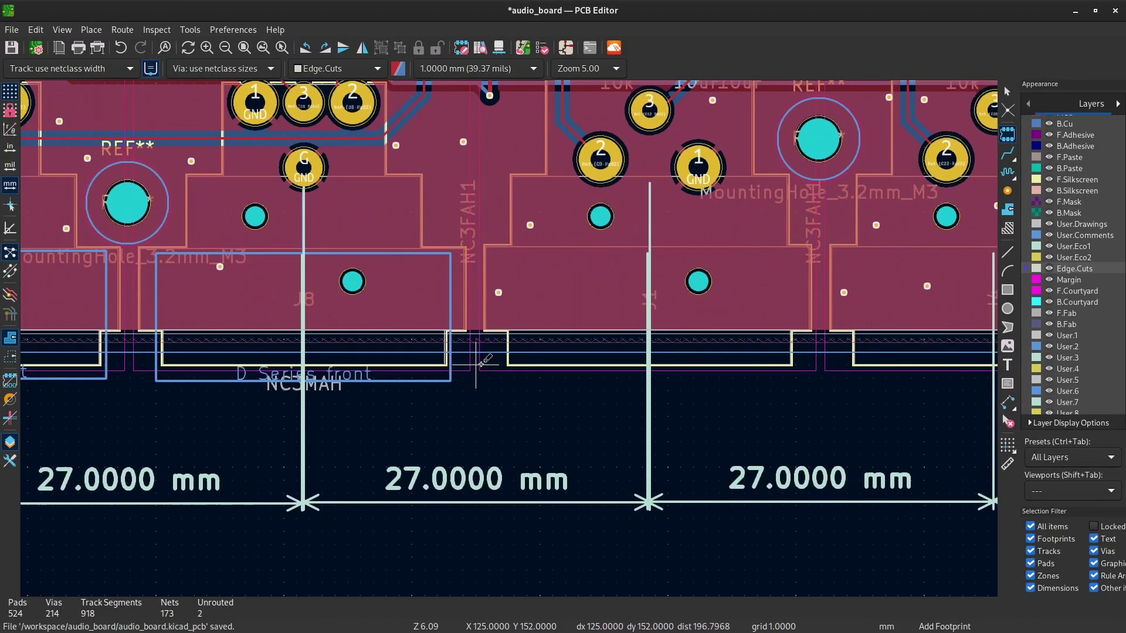
left_click(593, 378)
double_click(425, 203)
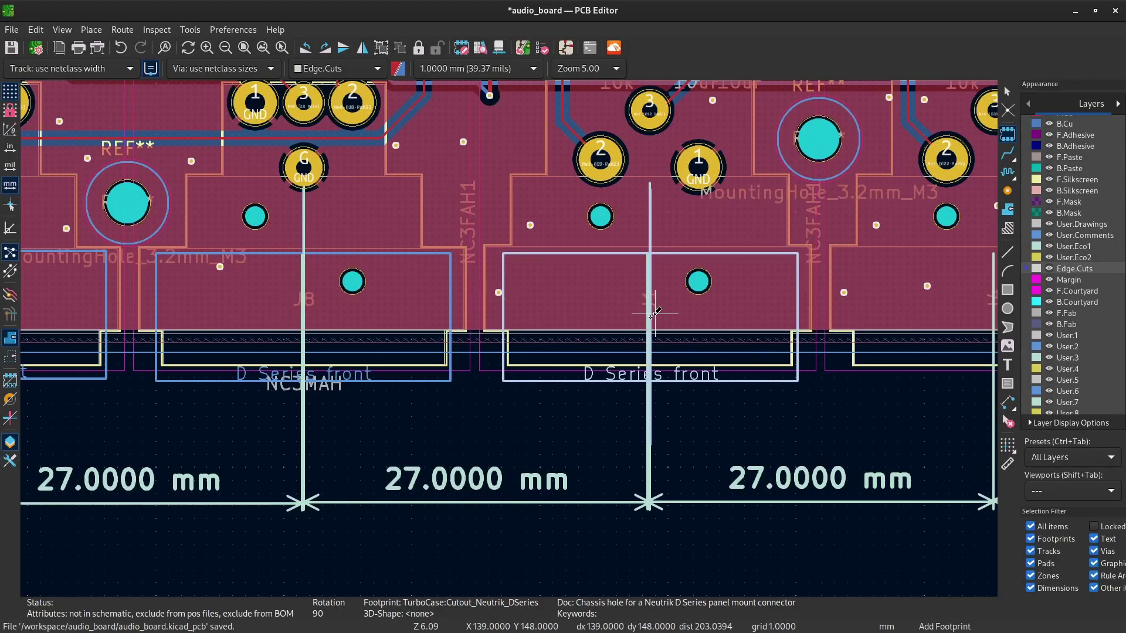
left_click(655, 312)
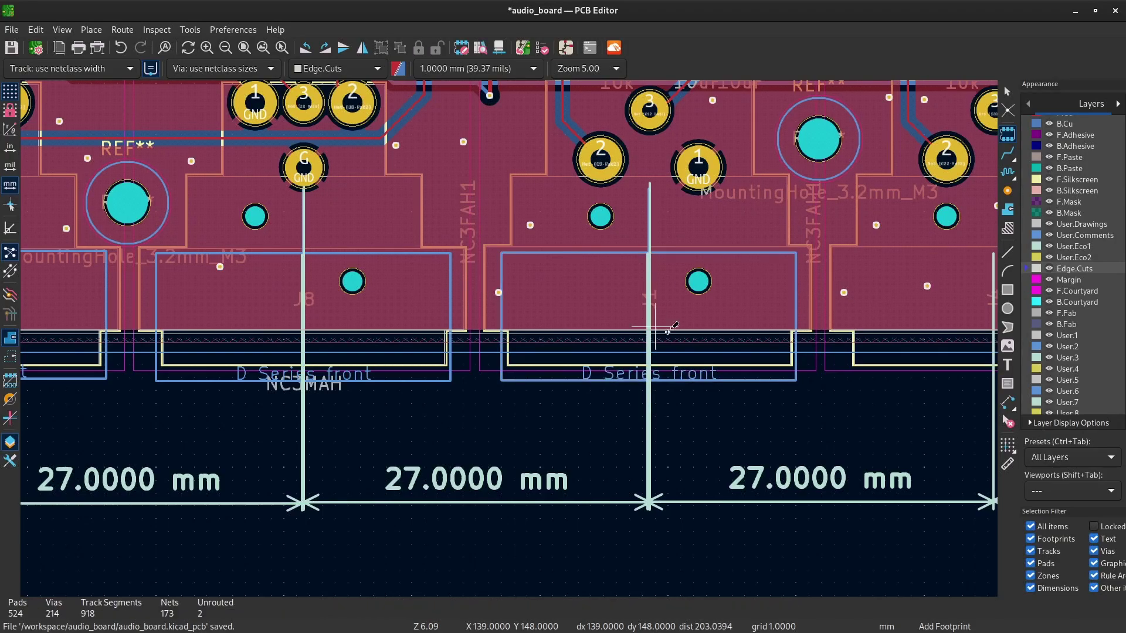
scroll(649, 395, "right", 5)
left_click(705, 401)
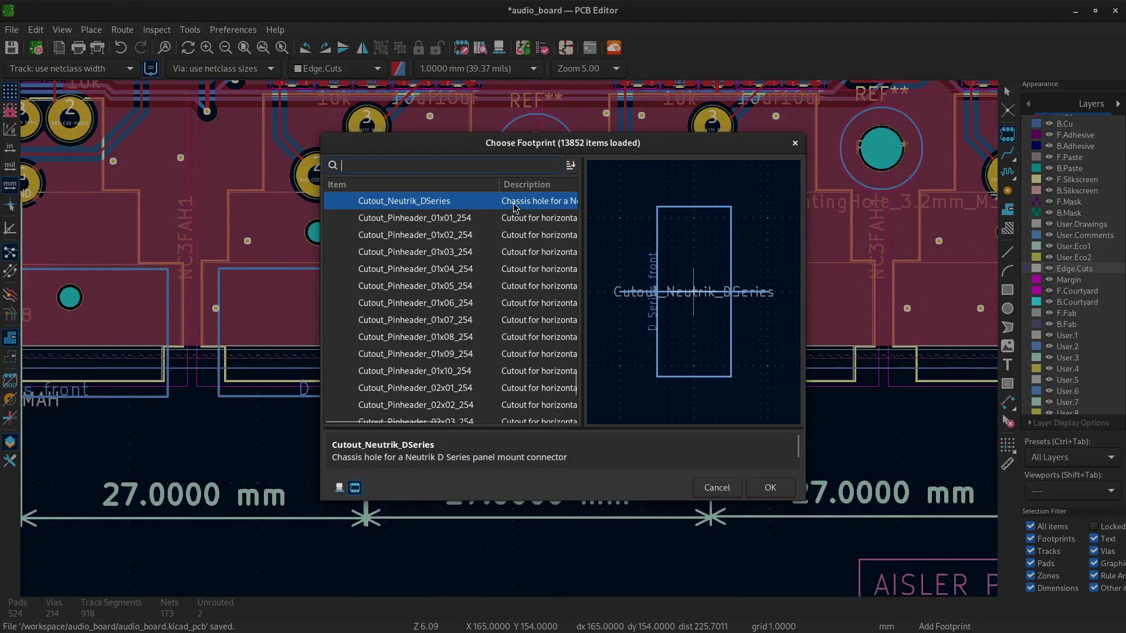
key("Return")
key("r")
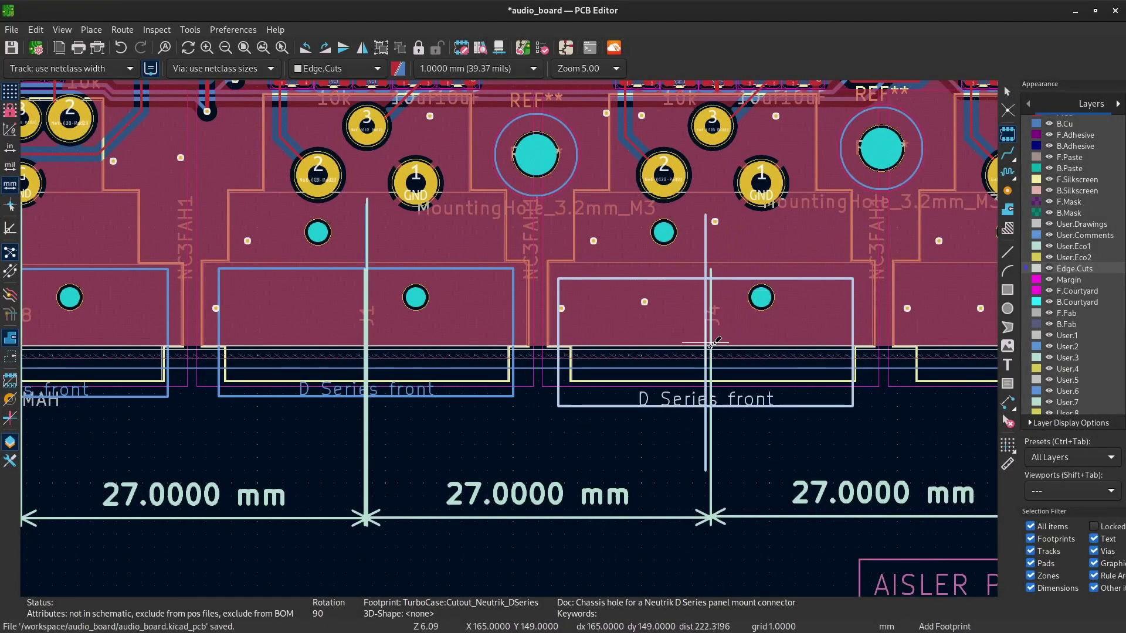
left_click(717, 336)
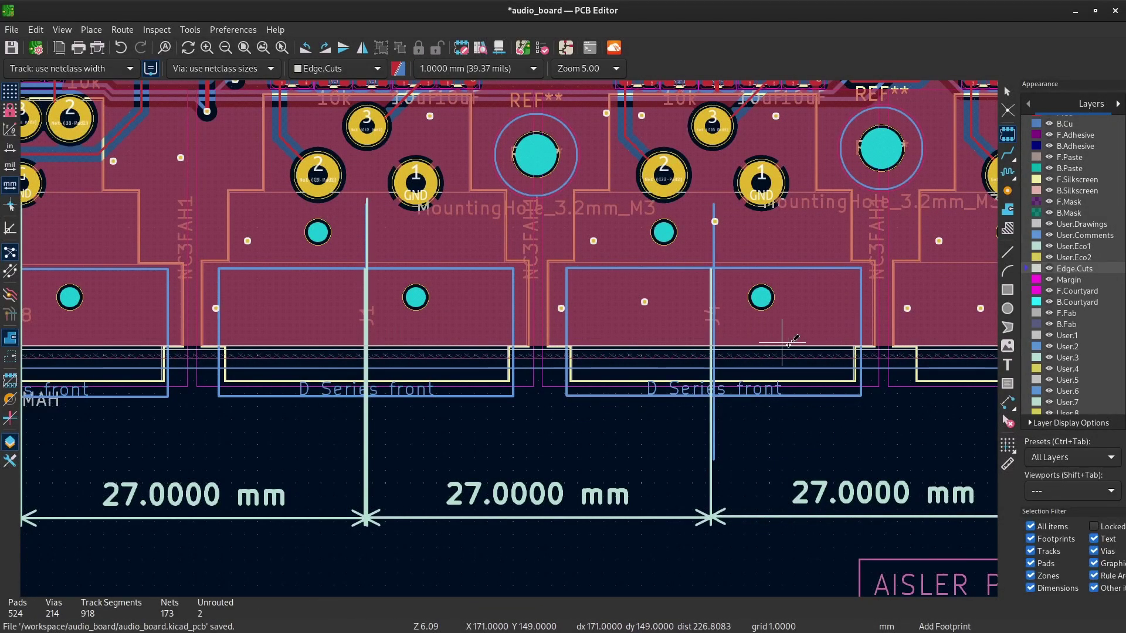
scroll(786, 346, "right", 5)
left_click(706, 452)
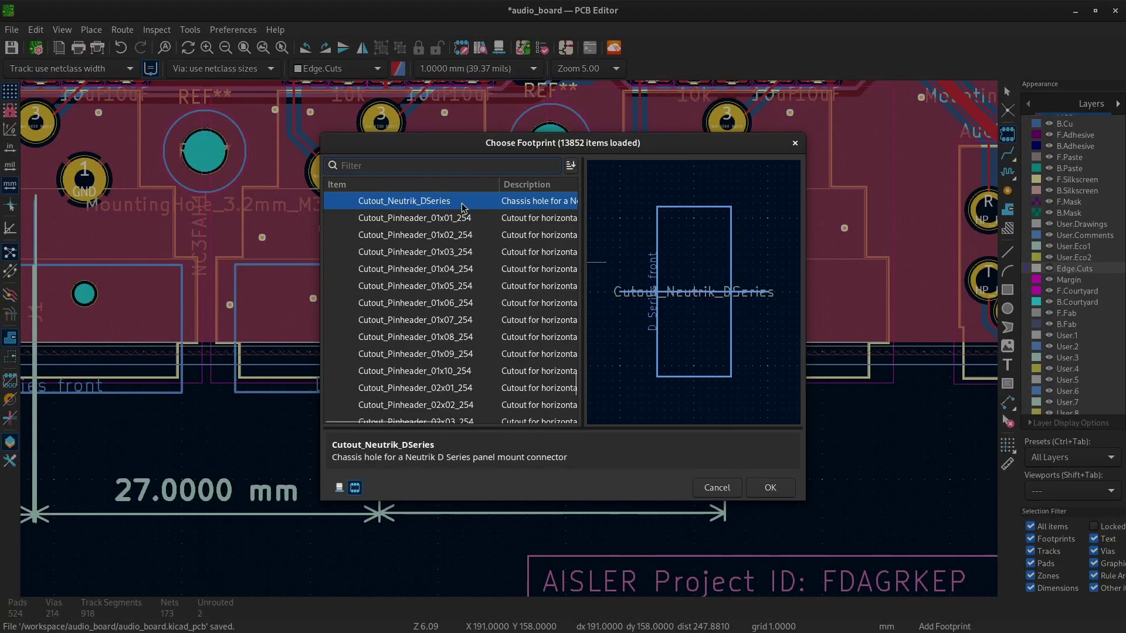
key("Return")
key("r")
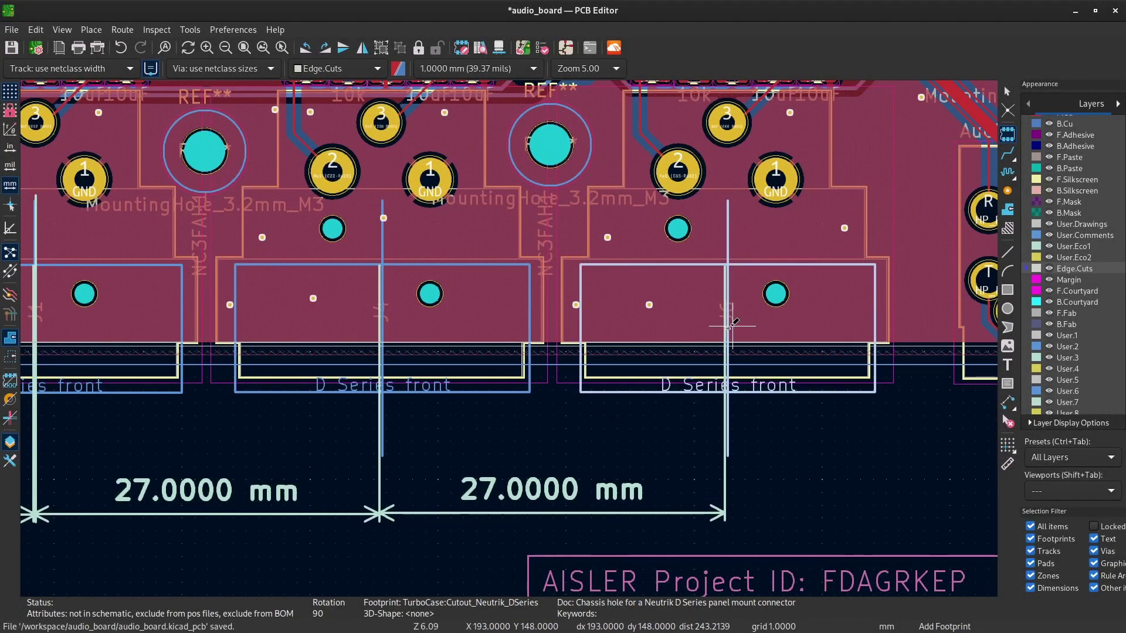
Step: Place the last XLR cutout, then a Cutout_CUI_SJ1_353x over the audio jack
left_click(728, 324)
scroll(607, 390, "right", 6)
left_click(607, 390)
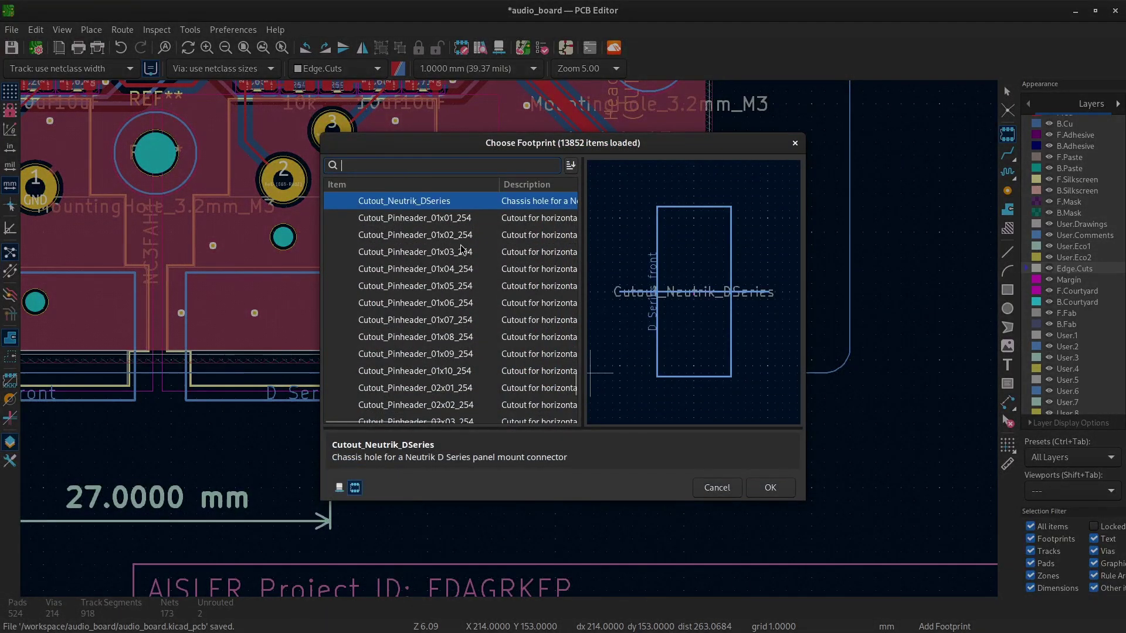
double_click(422, 245)
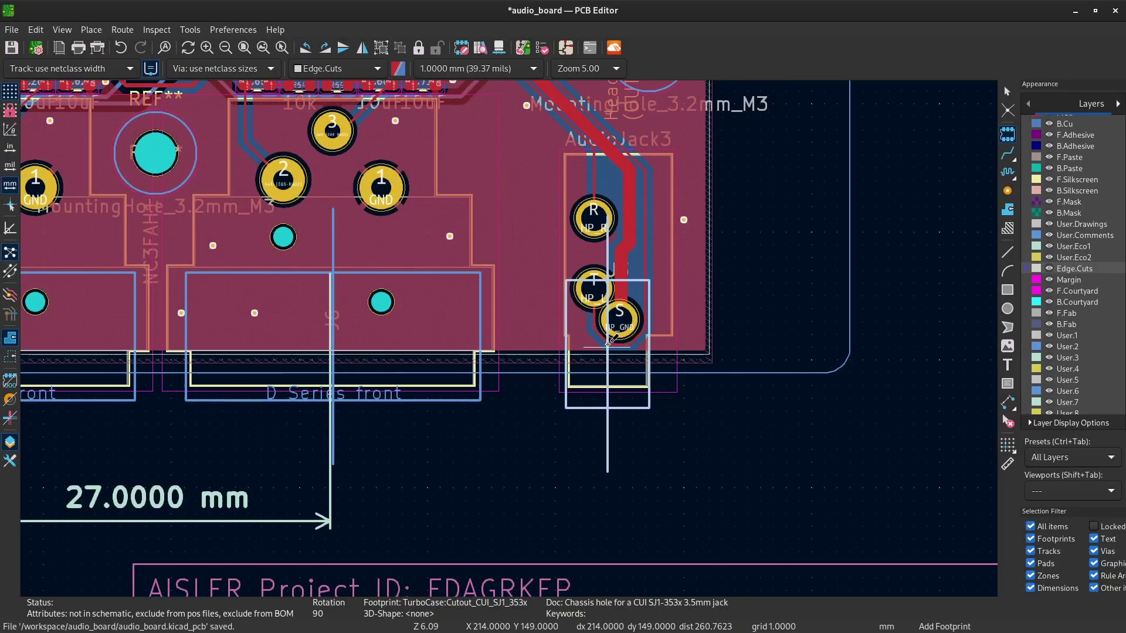
left_click(610, 339)
Step: Stop placing footprints and save the board
scroll(509, 338, "down", 3)
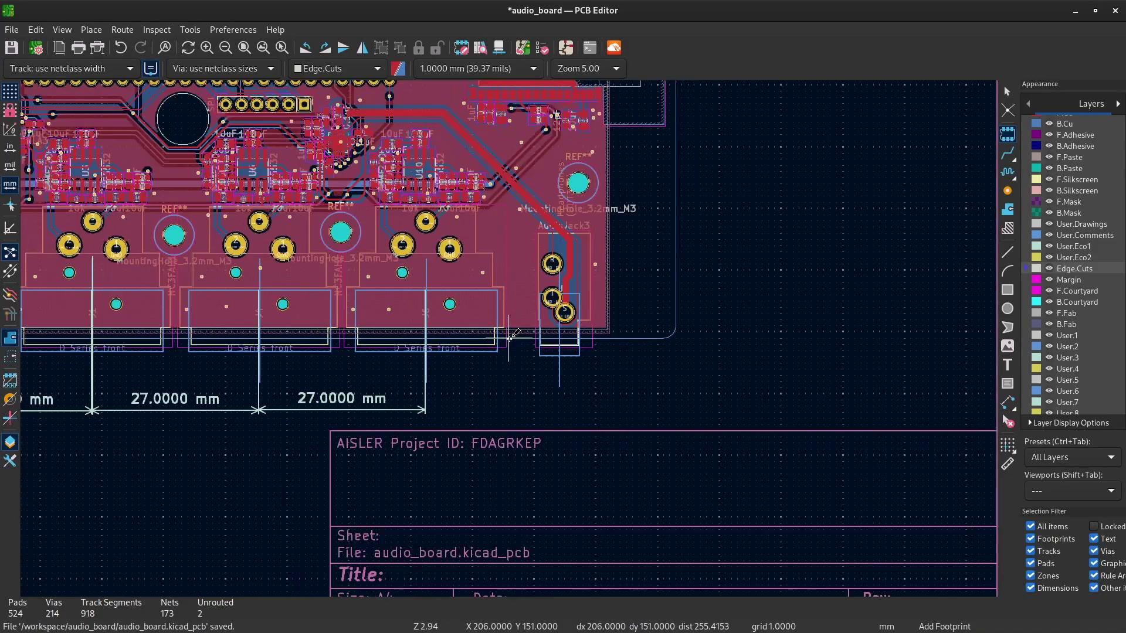
scroll(510, 334, "down", 3)
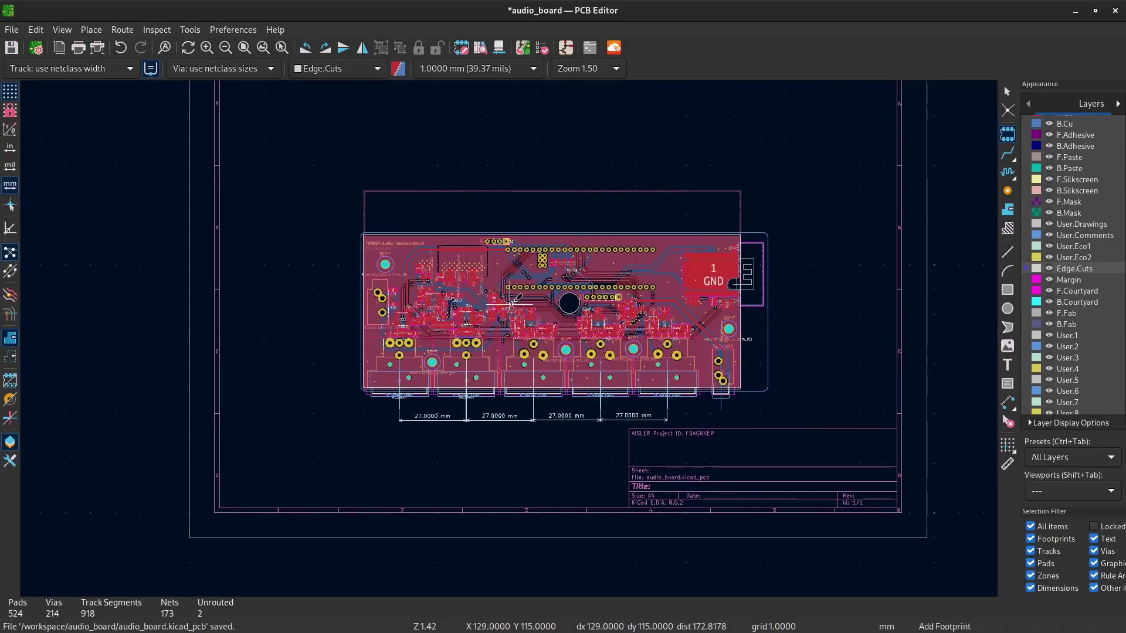
key("Escape")
key("ctrl+s")
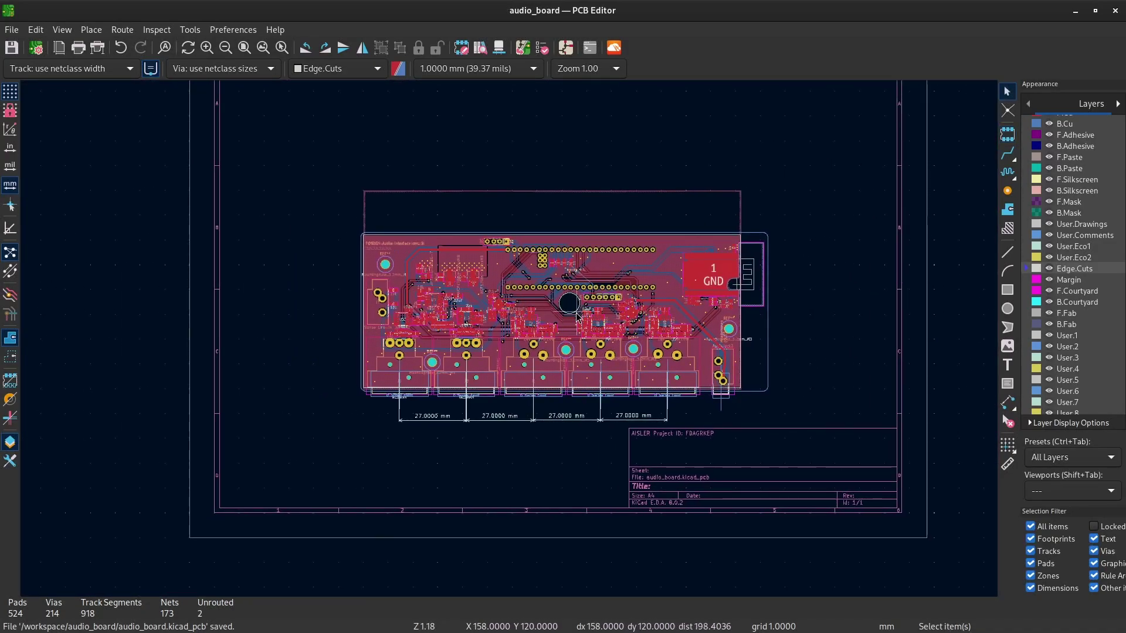
Step: Place a CasePost_M3 screw post over the central mounting hole
scroll(574, 315, "up", 3)
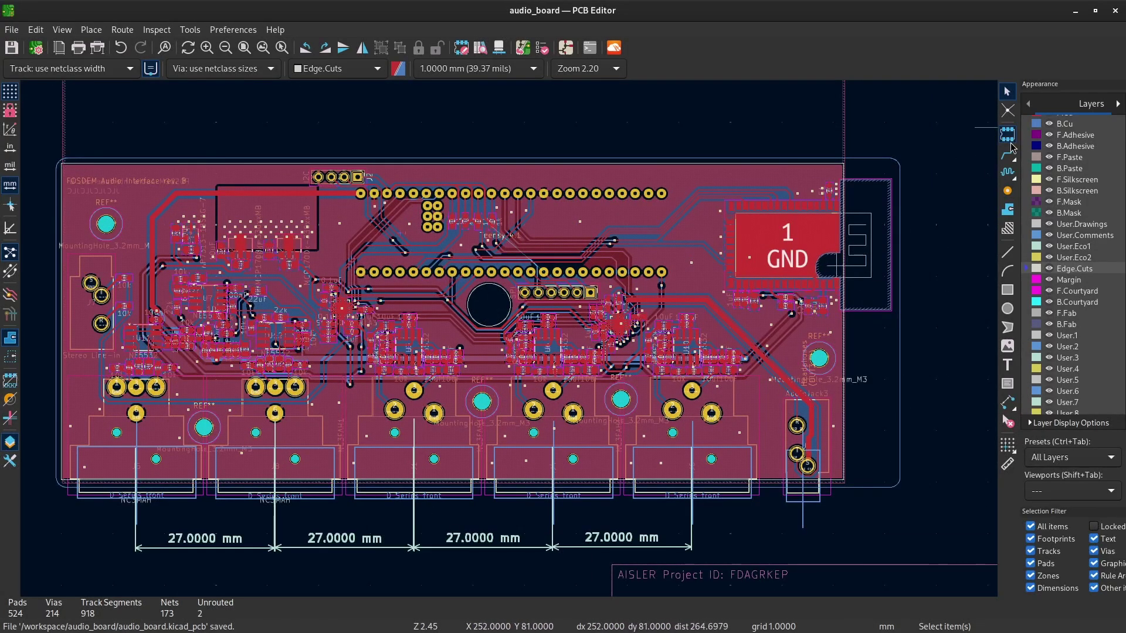
left_click(1010, 147)
scroll(431, 260, "up", 3)
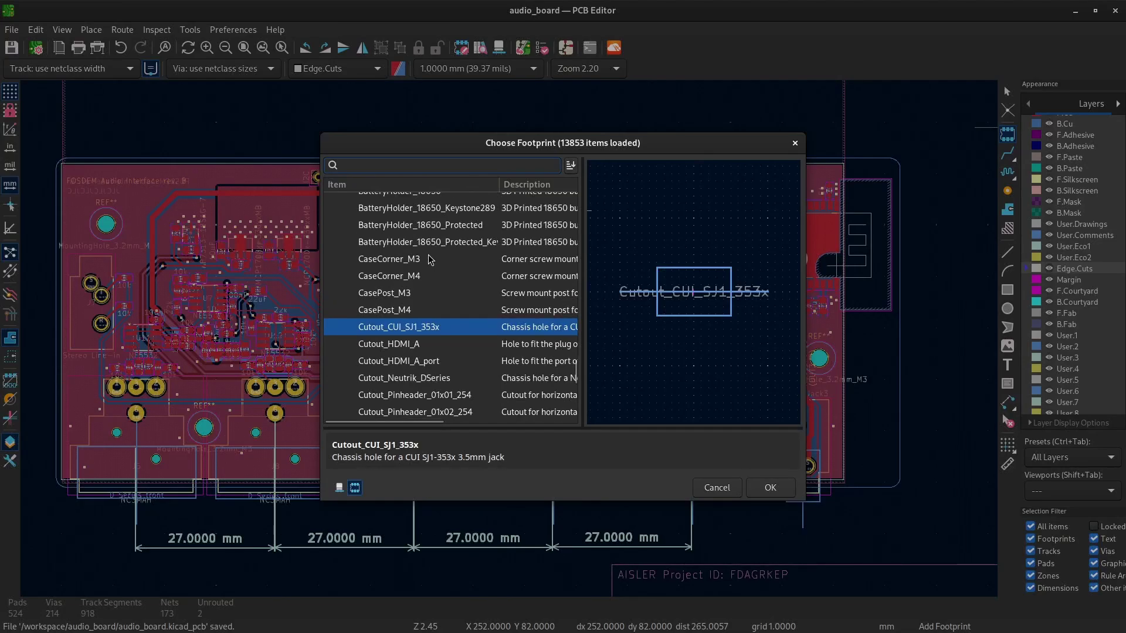
scroll(431, 260, "up", 2)
scroll(427, 263, "down", 4)
scroll(426, 263, "down", 1)
scroll(426, 264, "up", 2)
double_click(385, 230)
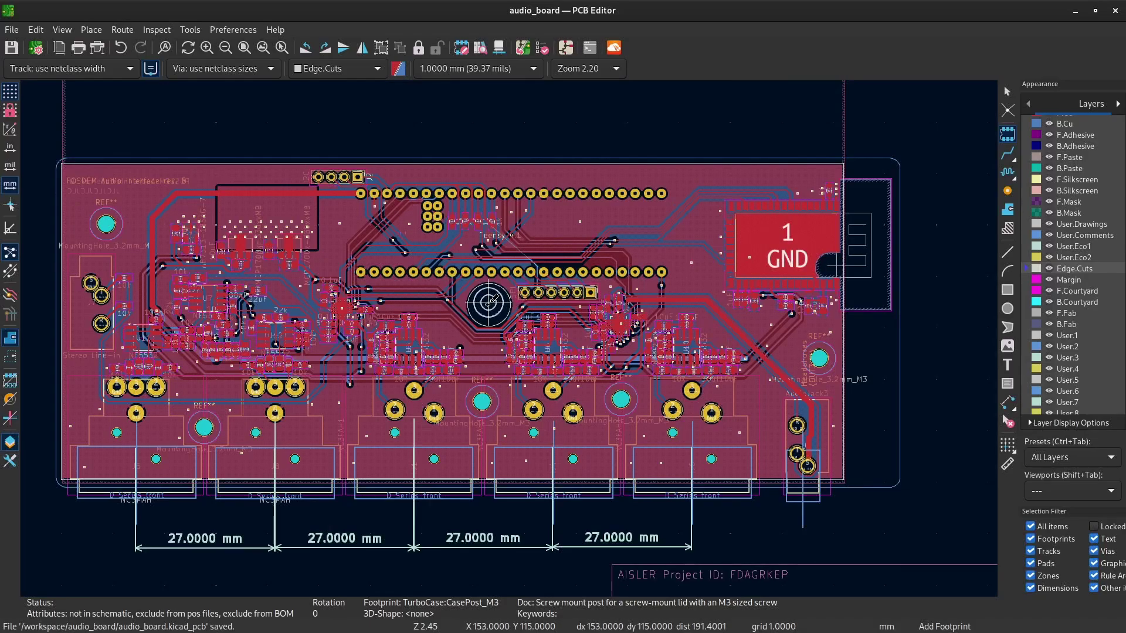
left_click(488, 305)
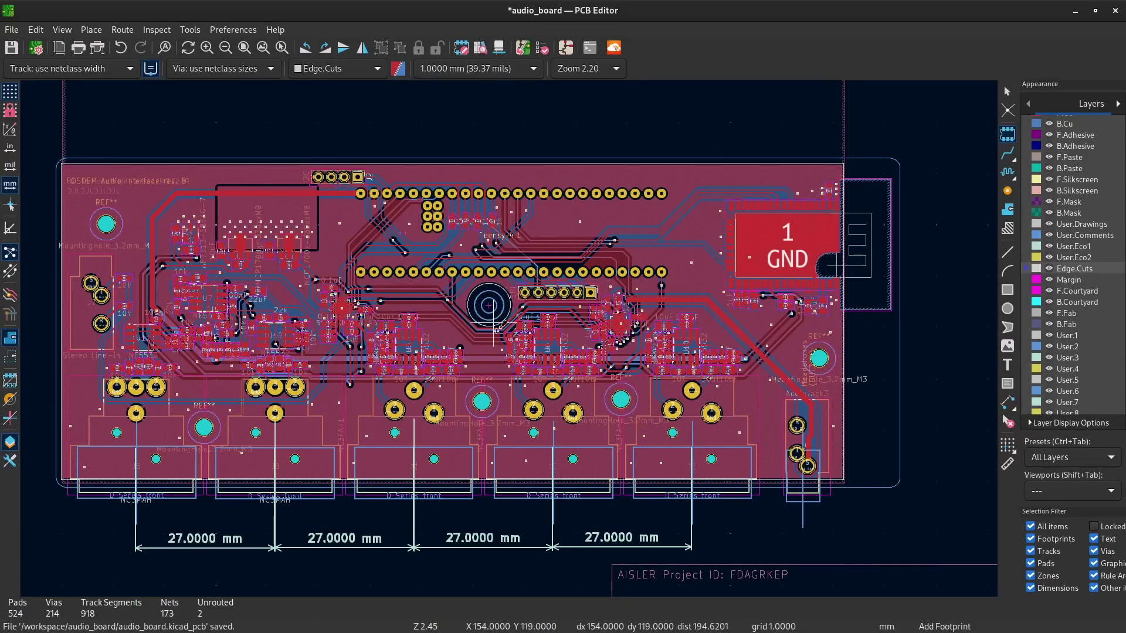
key("Escape")
Step: Save the board, then stop the open command still running in the terminal
key("ctrl+s")
key("super")
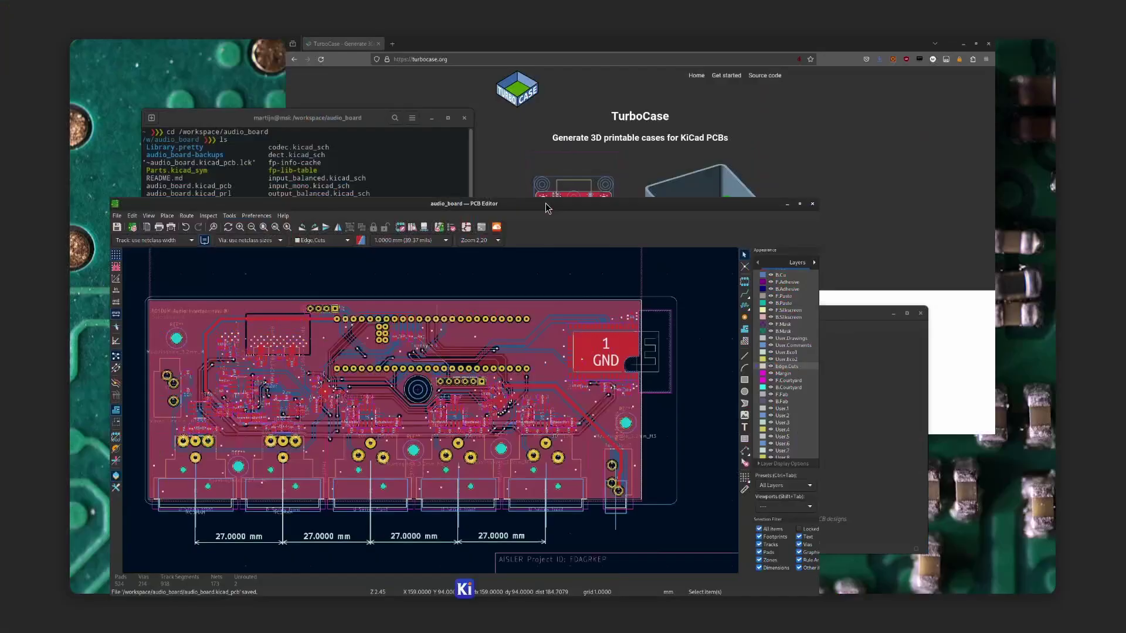
left_click(345, 252)
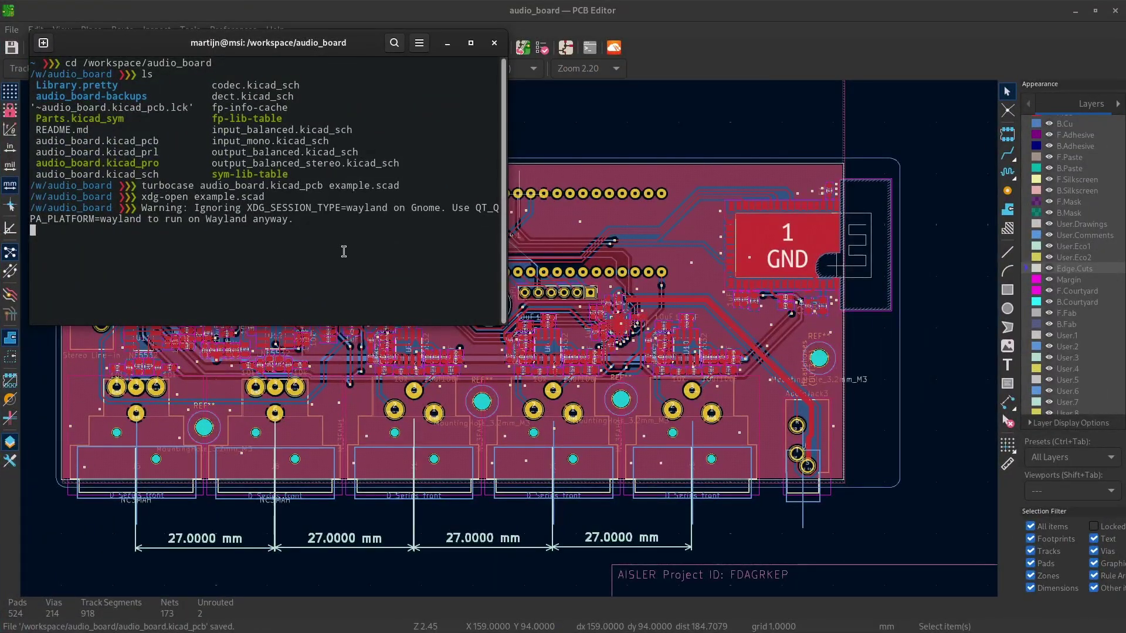
key("ctrl+c")
Step: Rerun turbocase with --verbose to regenerate example.scad (166.4mm x 66.4mm case), then recall xdg-open example.scad
key("Up")
key("Up")
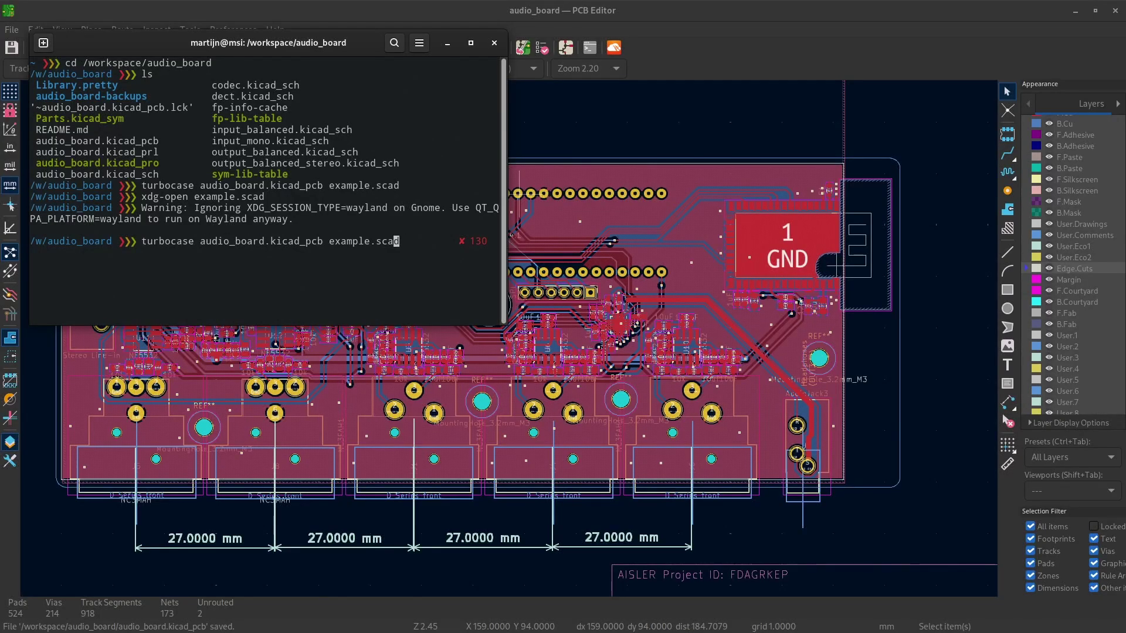
key("Left")
key("Left")
key("Left")
key("Left")
key("Left")
key("Left")
key("Left")
key("Left")
key("Left")
key("Left")
key("Left")
key("Left")
key("Left")
key("Left")
key("Left")
key("Left")
key("Left")
key("Left")
key("Left")
key("Left")
type("--verbose")
key("Return")
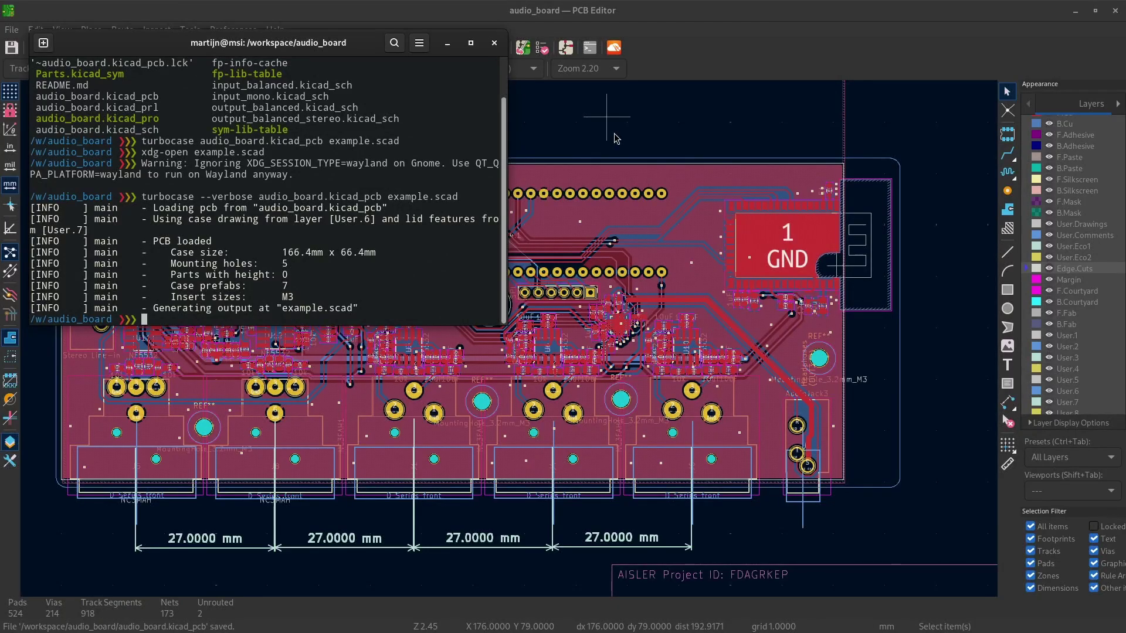
type("xdg-open example.scad")
key("Up")
Step: Open the regenerated example.scad in OpenSCAD and orbit the case toward a front view
key("Down")
key("Right")
key("Return")
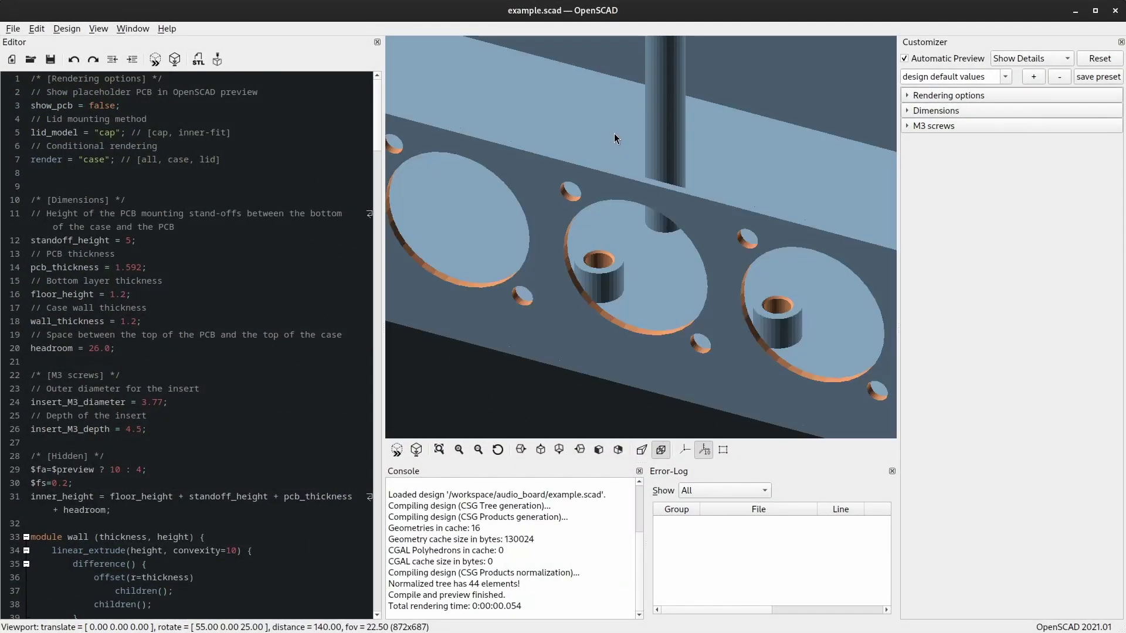
scroll(674, 65, "down", 5)
right_click_drag(674, 65, 654, 247)
scroll(654, 247, "up", 3)
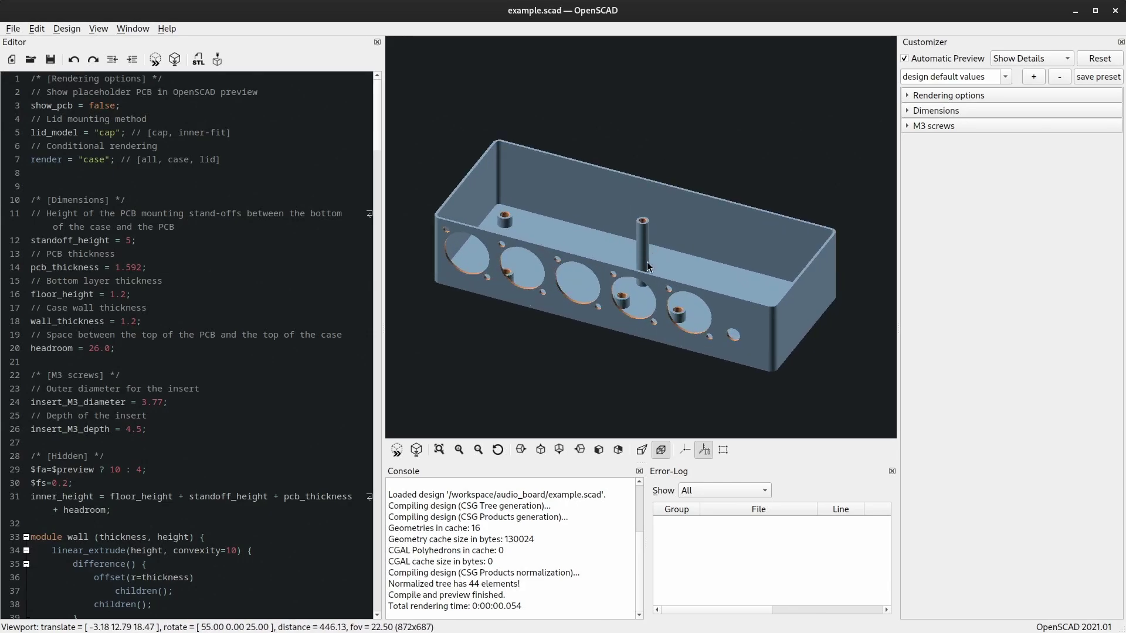
left_click_drag(654, 246, 634, 287)
Step: Expand Customizer Rendering options, view the case from the front, and untick show pcb
left_click(932, 100)
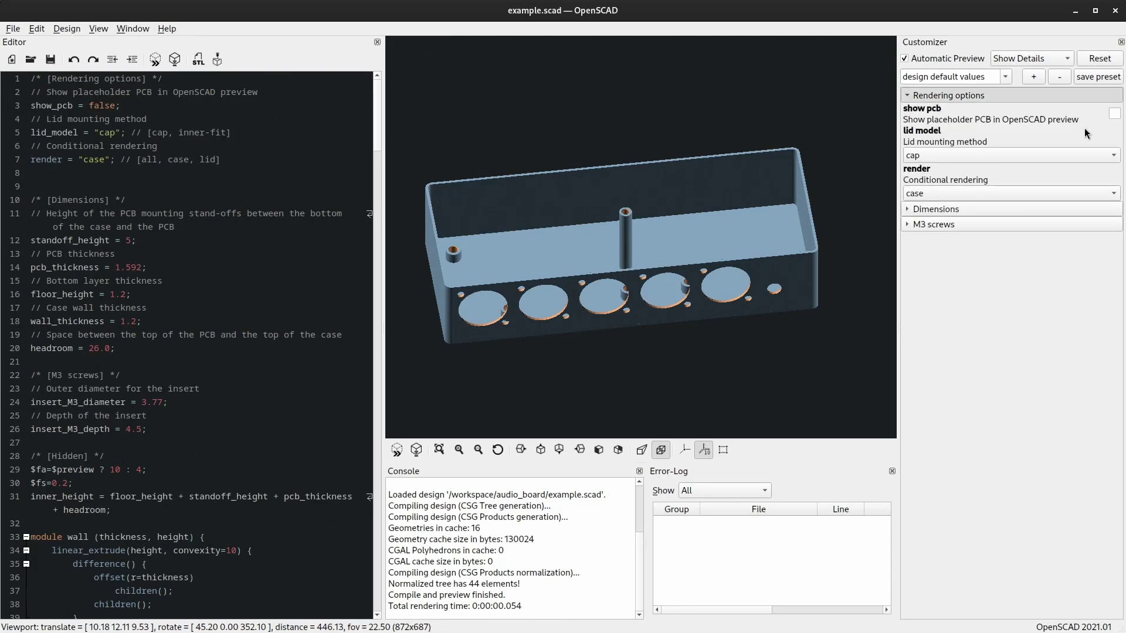
left_click_drag(676, 281, 625, 306)
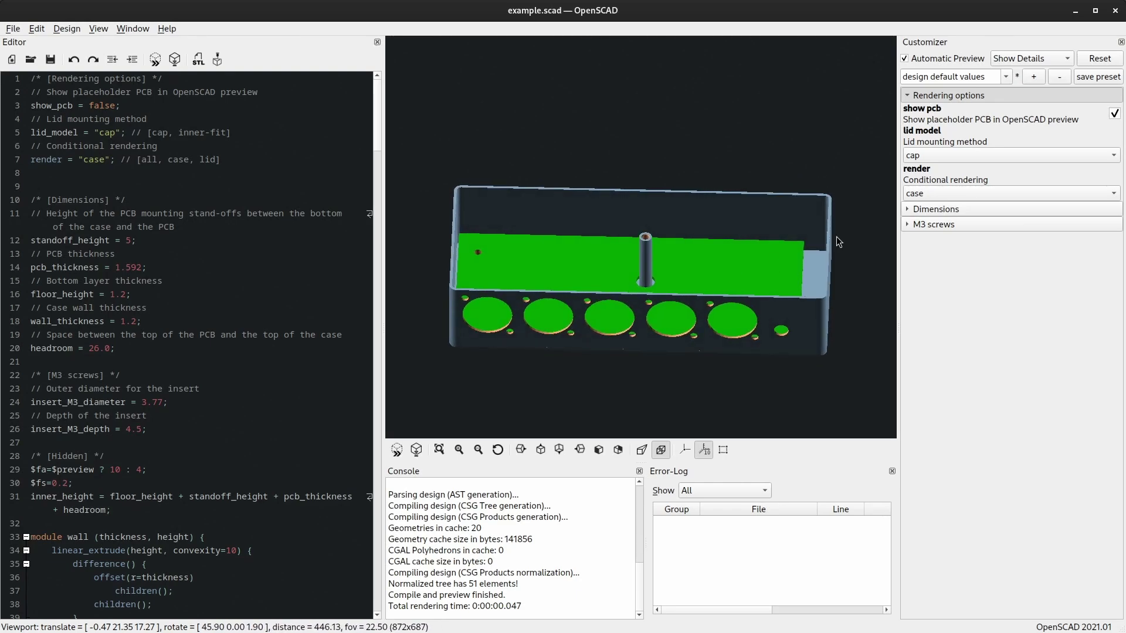
left_click(1115, 114)
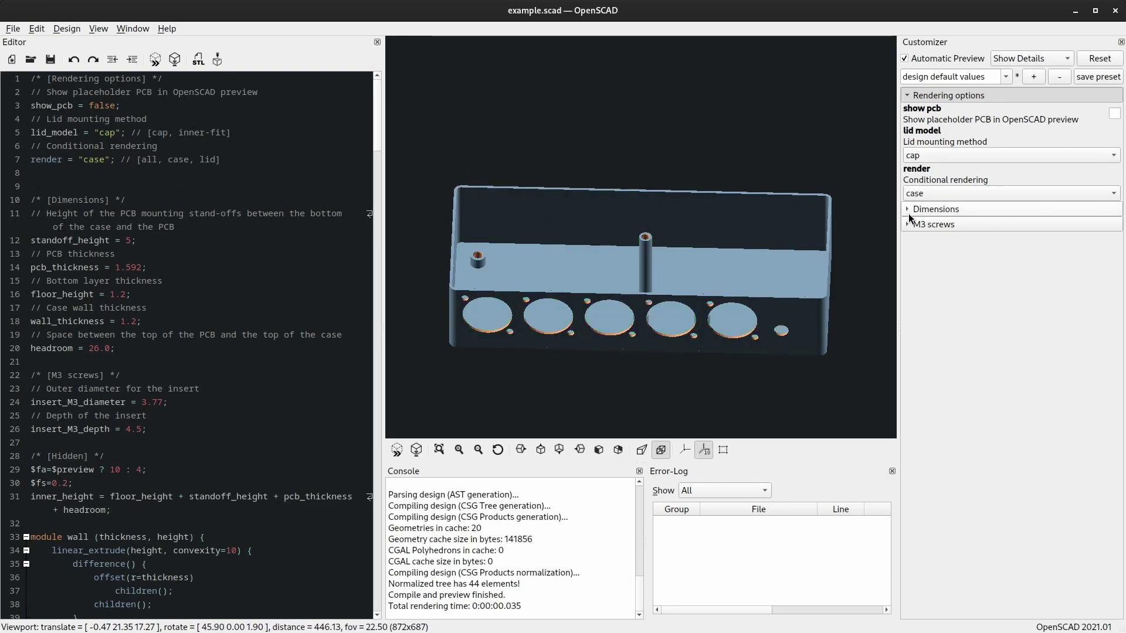
Step: Set headroom to 30 and, under M3 screws, pcb thickness to 1.6 in the Customizer
left_click(933, 214)
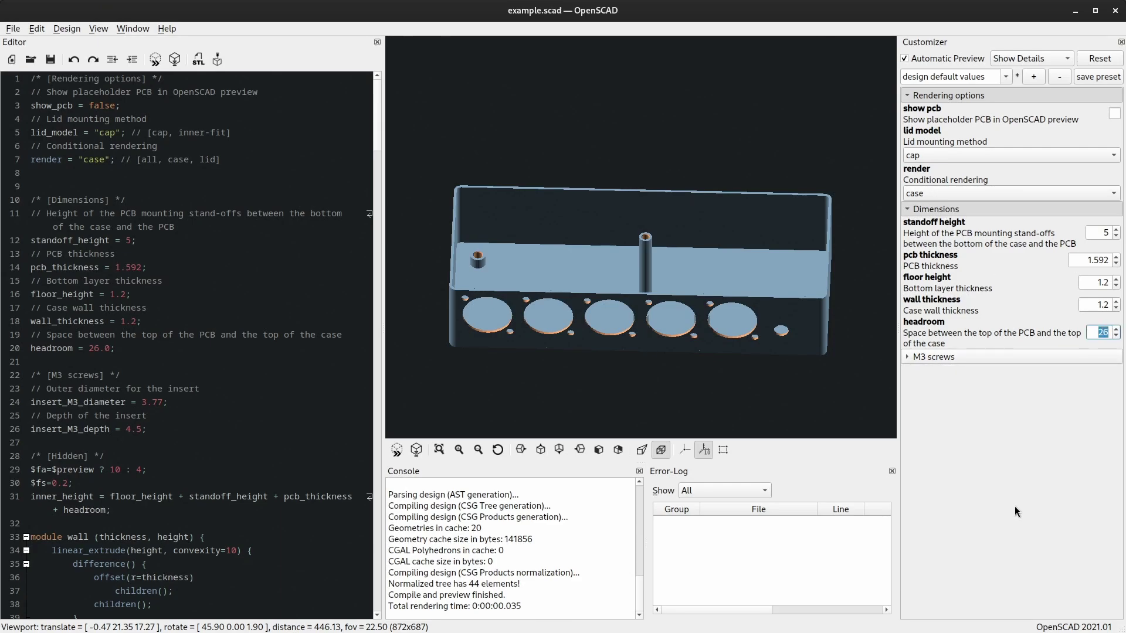
type("30")
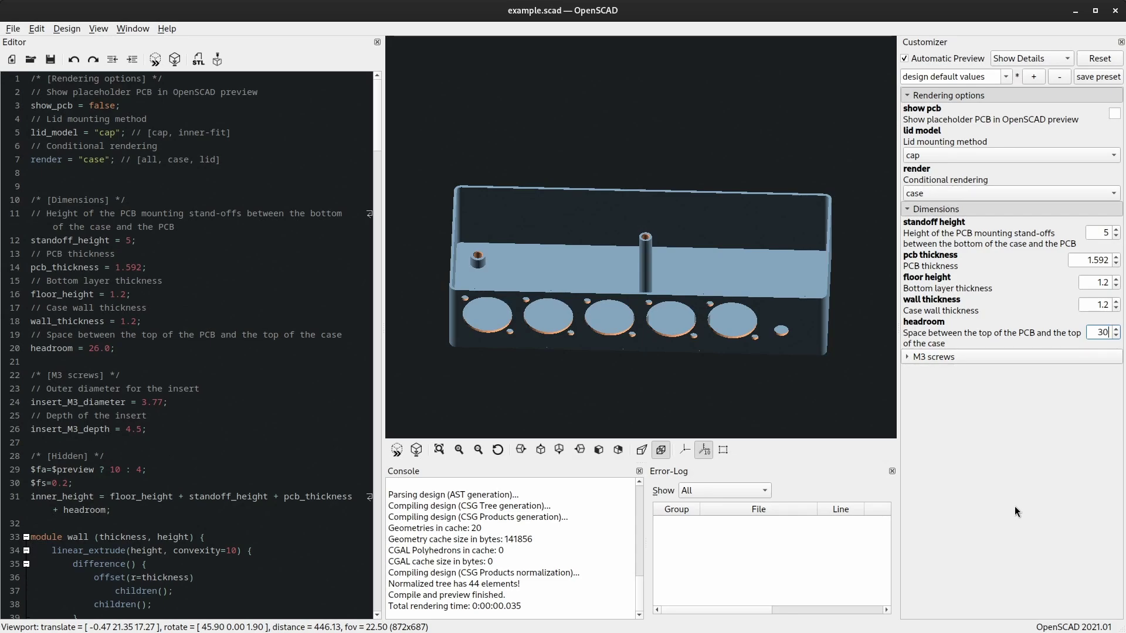
key("Tab")
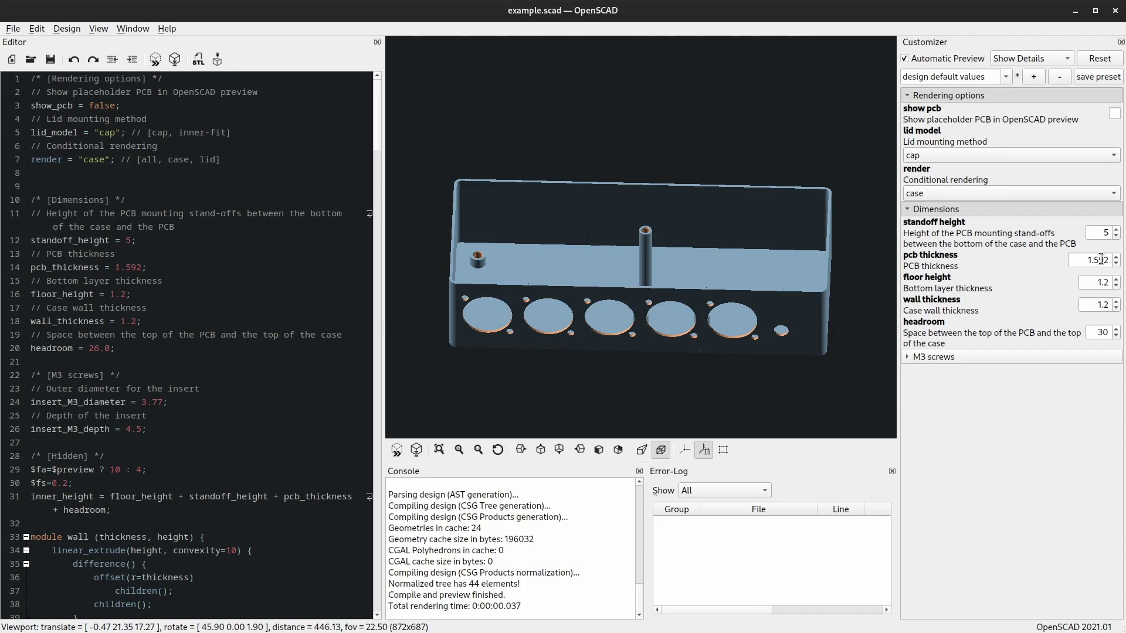
left_click(953, 357)
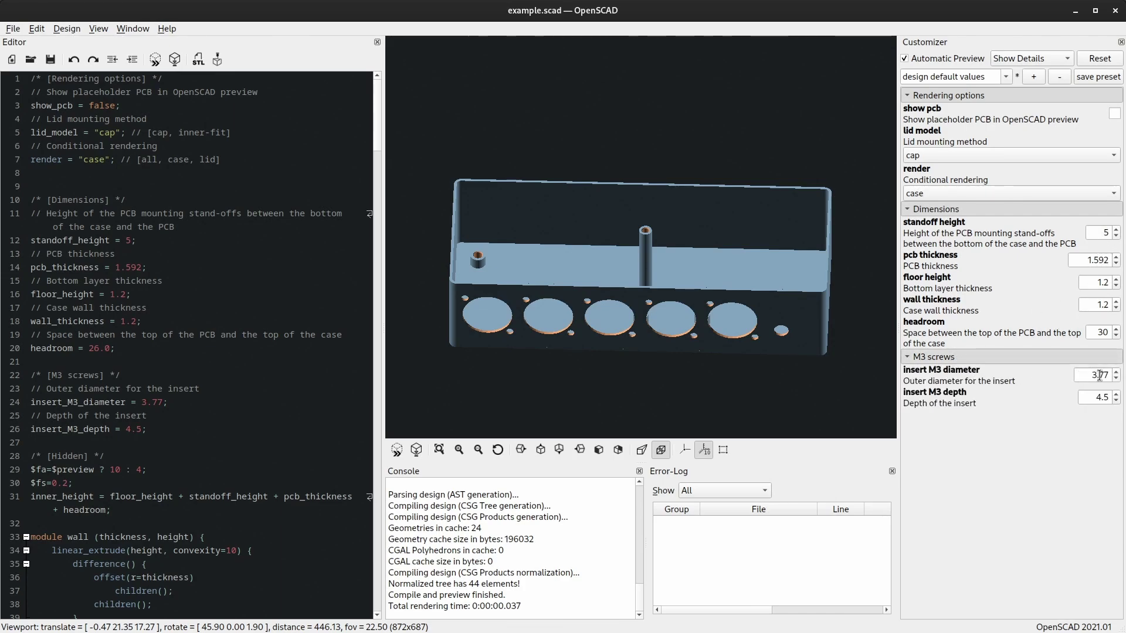
double_click(1081, 258)
type("1.6")
key("Return")
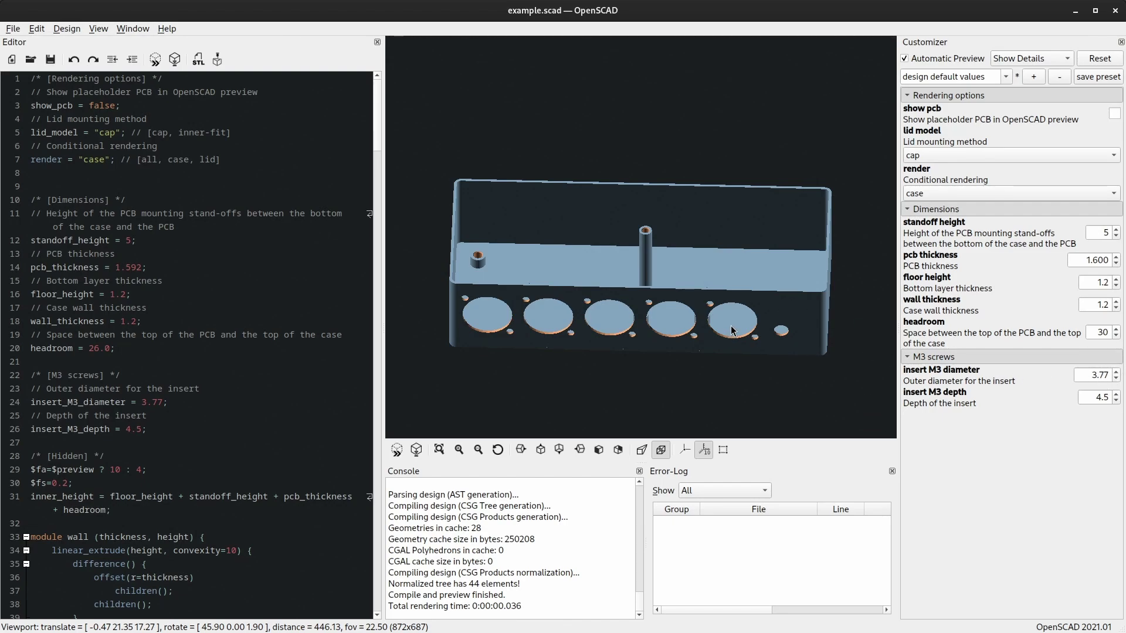
Step: Zoom in on a screw stand-off and change insert M3 diameter from 3.77 to 4
left_click_drag(626, 326, 621, 318)
right_click_drag(620, 318, 661, 309)
left_click_drag(661, 308, 636, 276)
scroll(600, 234, "up", 3)
scroll(600, 233, "up", 5)
left_click_drag(600, 234, 601, 297)
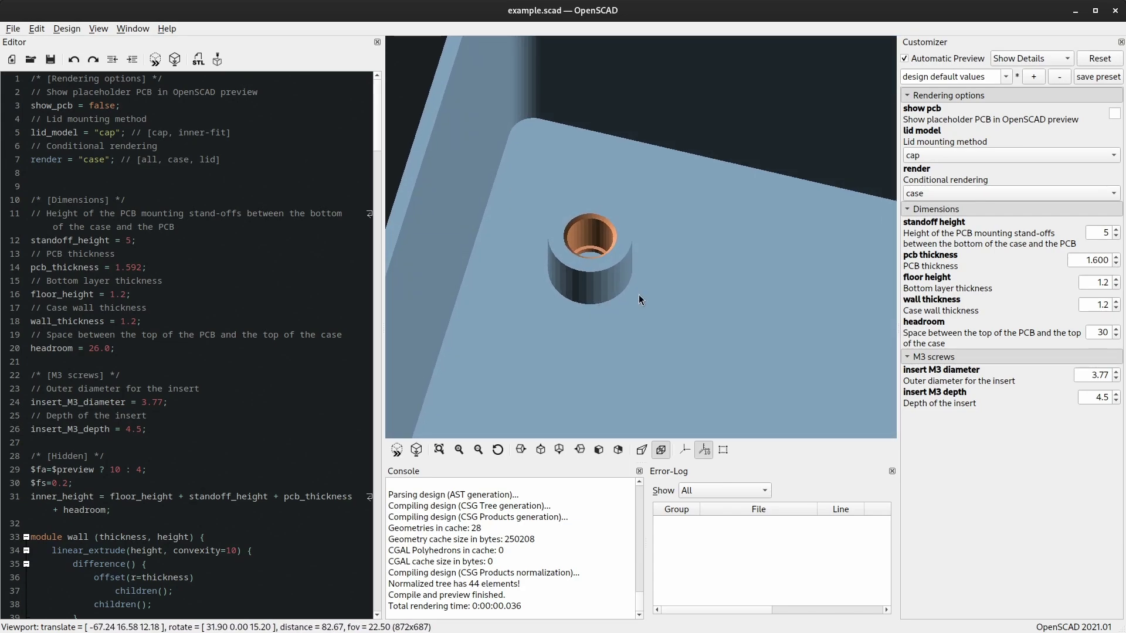
double_click(1092, 376)
type("4")
left_click(1092, 393)
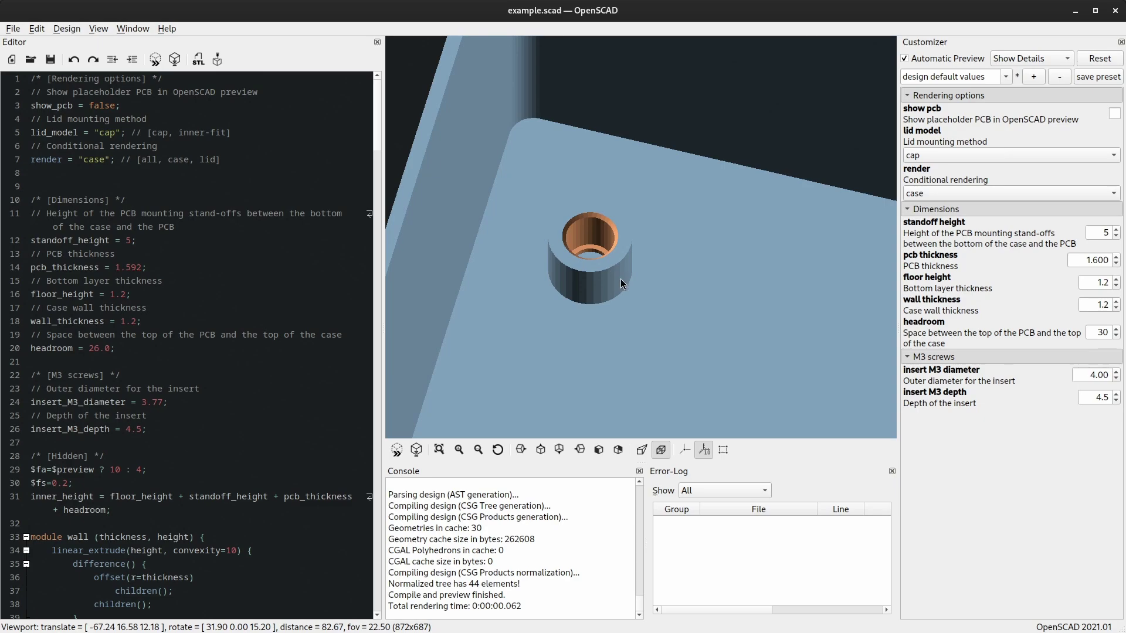
Step: Orbit around the case and set conditional rendering to all to check the closed box
scroll(628, 287, "down", 5)
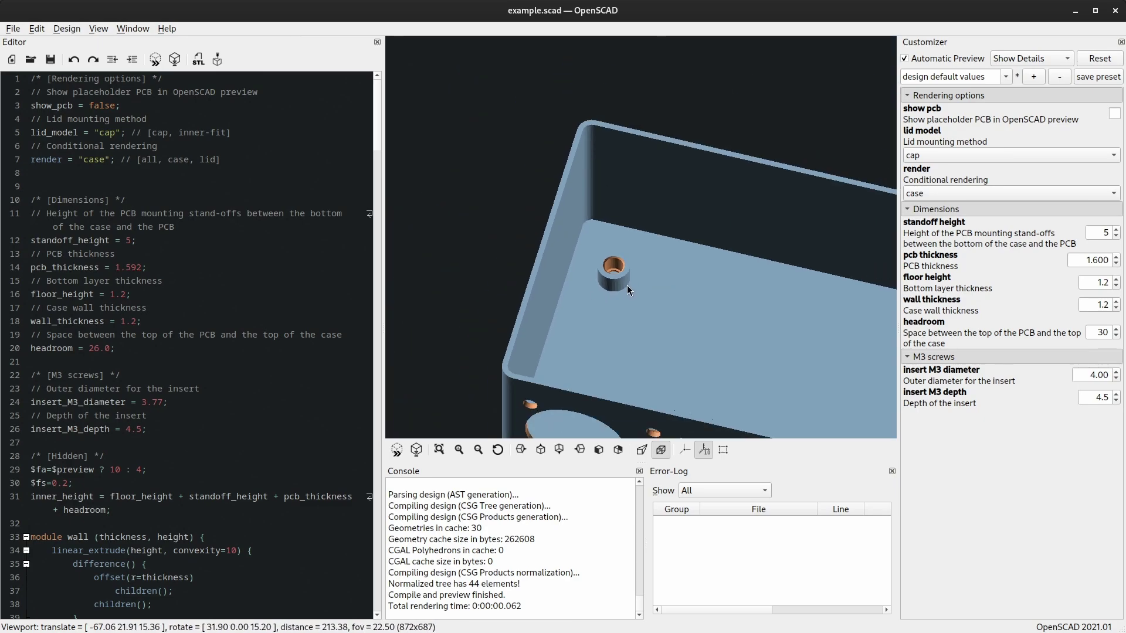
scroll(628, 287, "down", 3)
left_click_drag(627, 290, 680, 340)
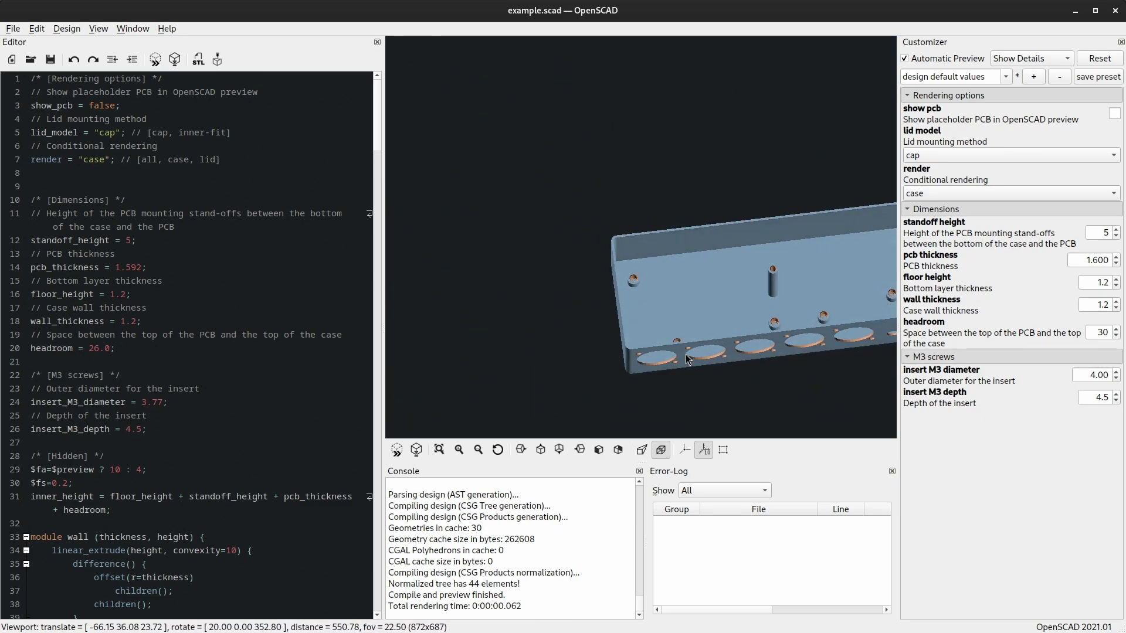
right_click_drag(688, 359, 724, 341)
left_click_drag(724, 341, 678, 346)
left_click(938, 193)
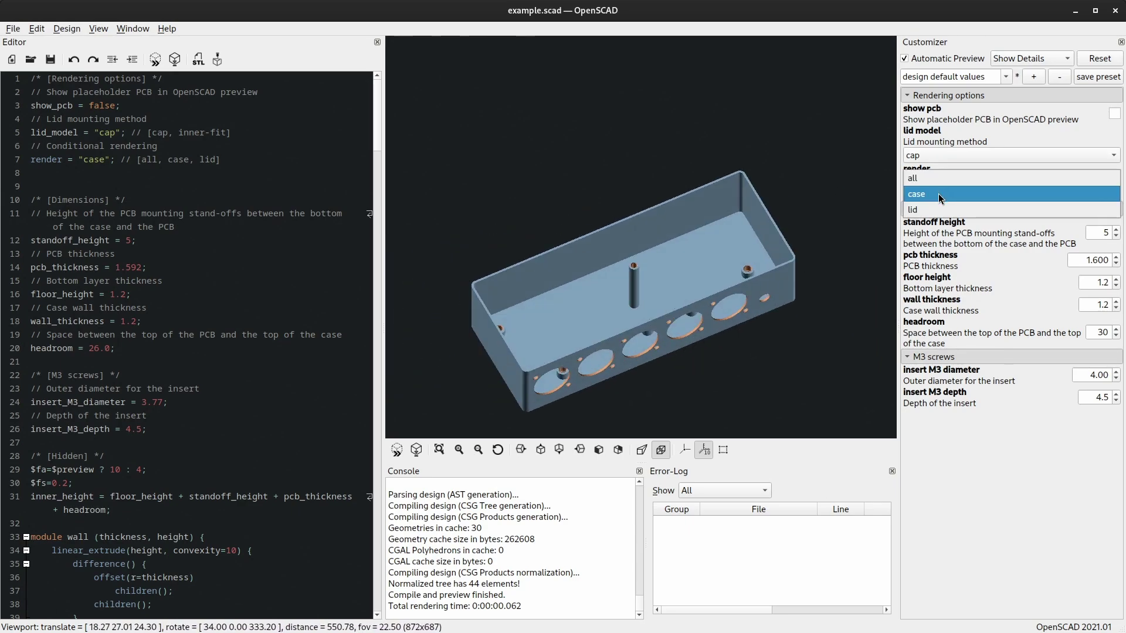
left_click(938, 180)
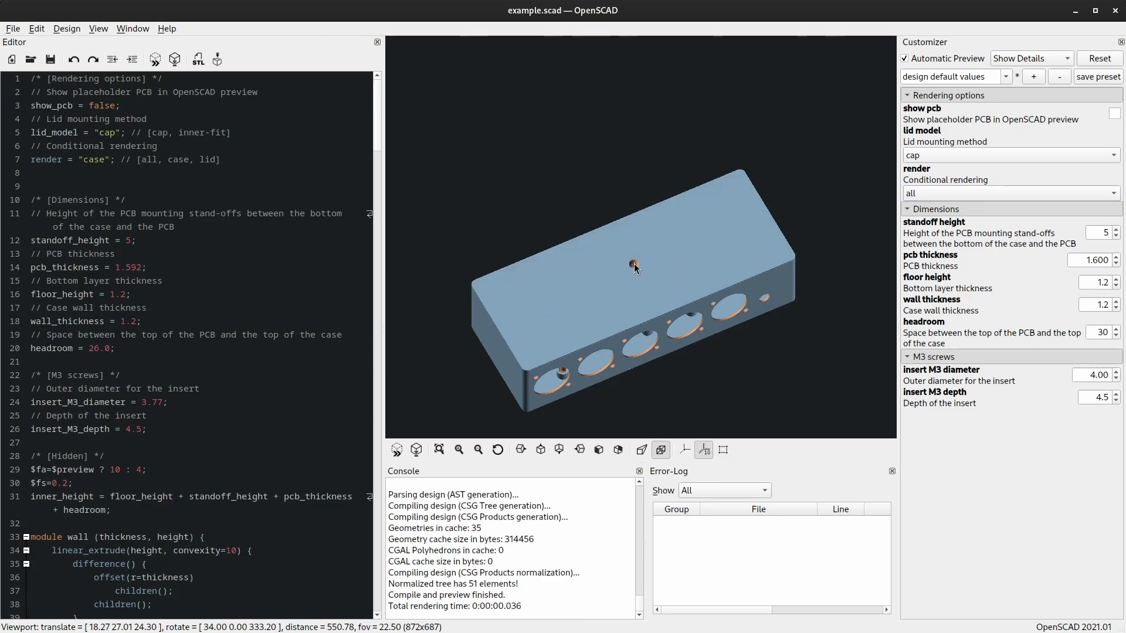
Step: Tick show pcb and set the render dropdown back to case only
scroll(639, 276, "up", 10)
scroll(604, 256, "up", 3)
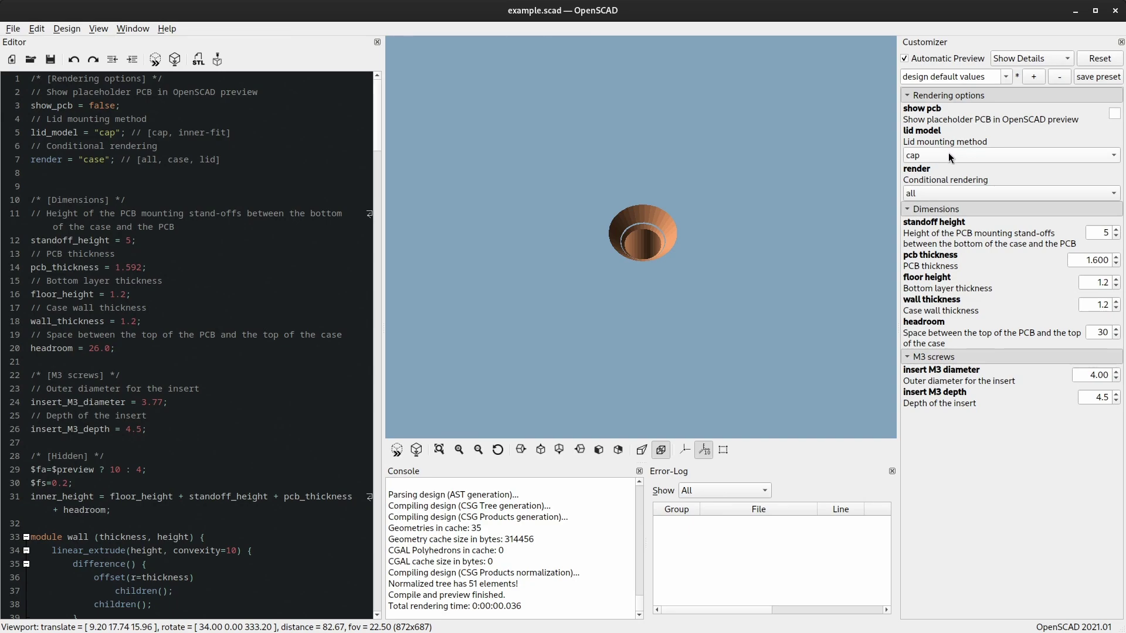
scroll(672, 347, "down", 6)
scroll(672, 347, "down", 7)
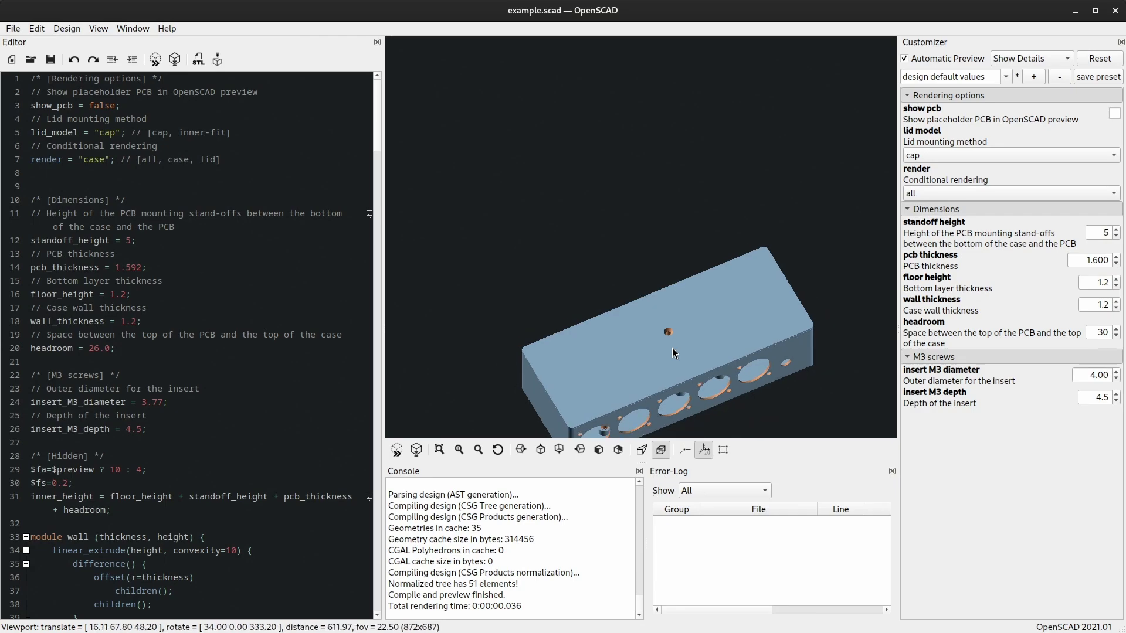
left_click_drag(672, 347, 673, 367)
scroll(675, 352, "up", 2)
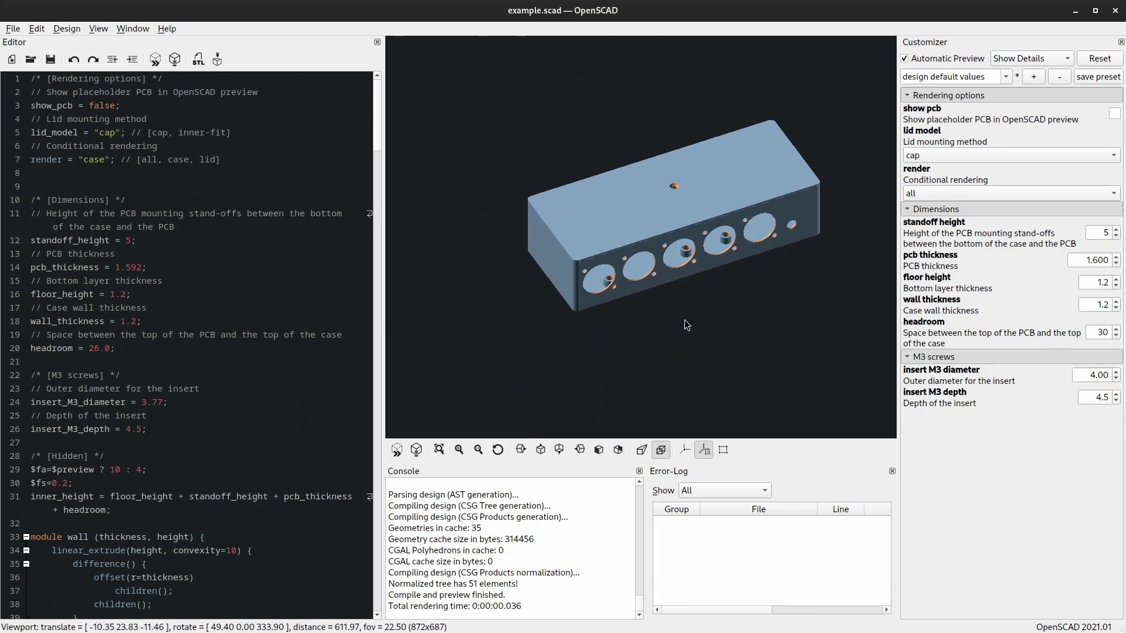
scroll(703, 205, "up", 3)
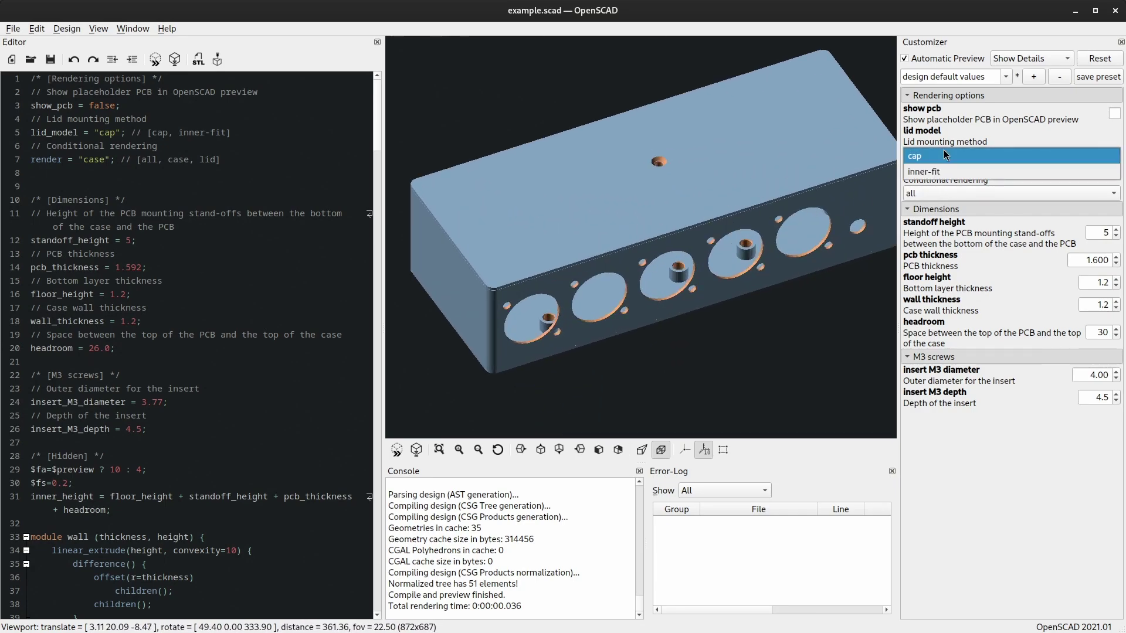
left_click(1115, 114)
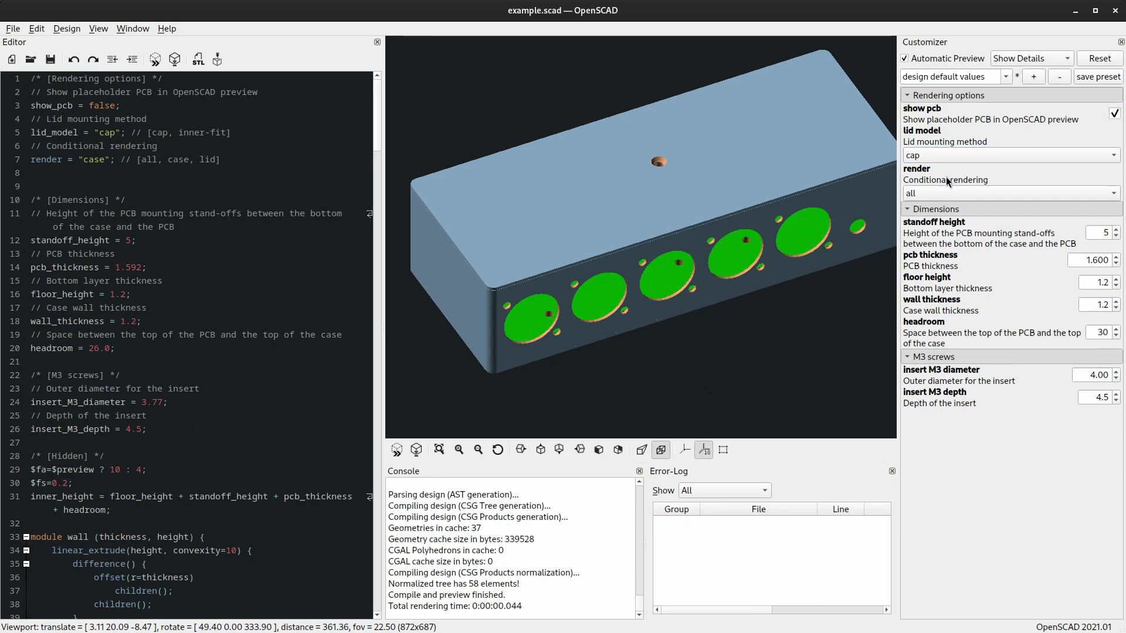
left_click(942, 193)
left_click(934, 212)
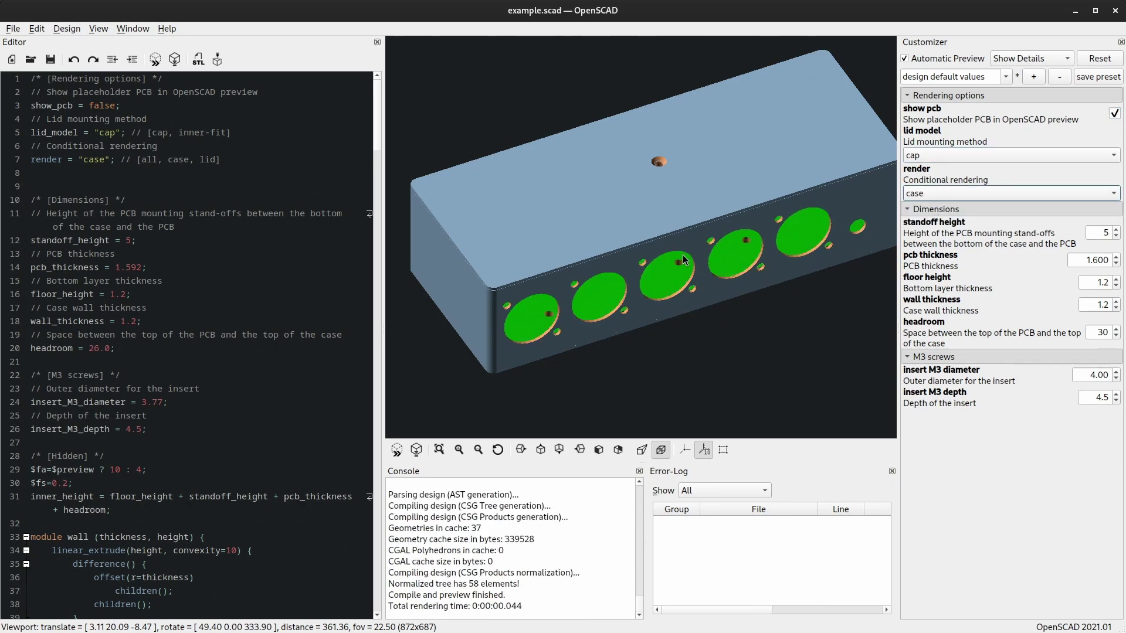
mouse_move(651, 312)
right_mouse_down()
mouse_move(659, 305)
mouse_move(636, 313)
right_mouse_up()
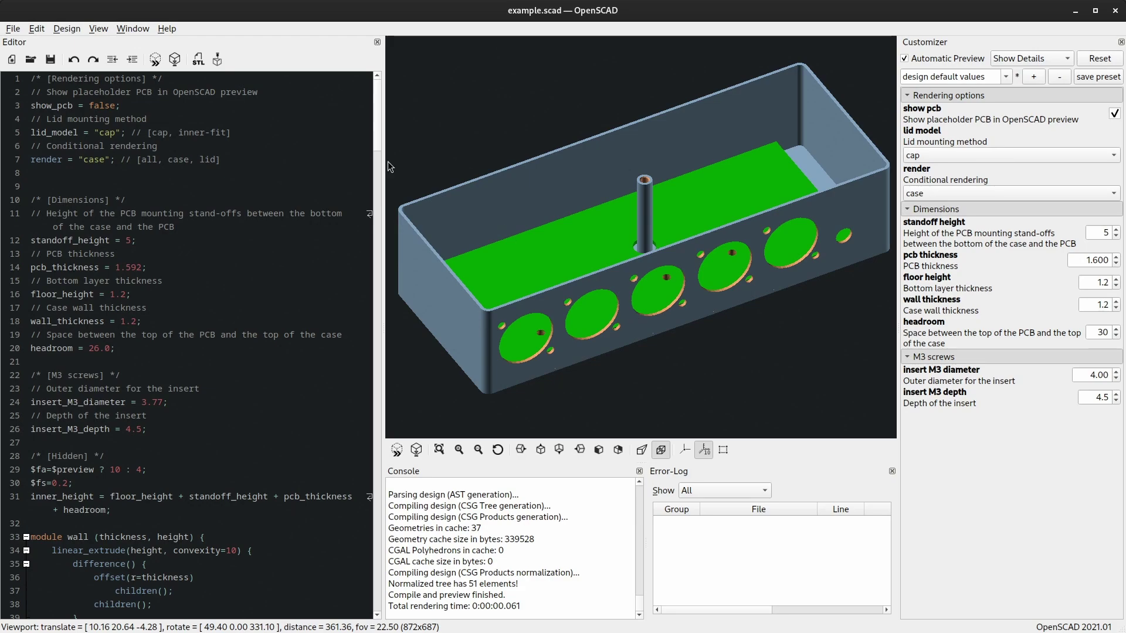
Step: Render the case, export it as case.stl in audio_board, then set render to lid
left_click(181, 62)
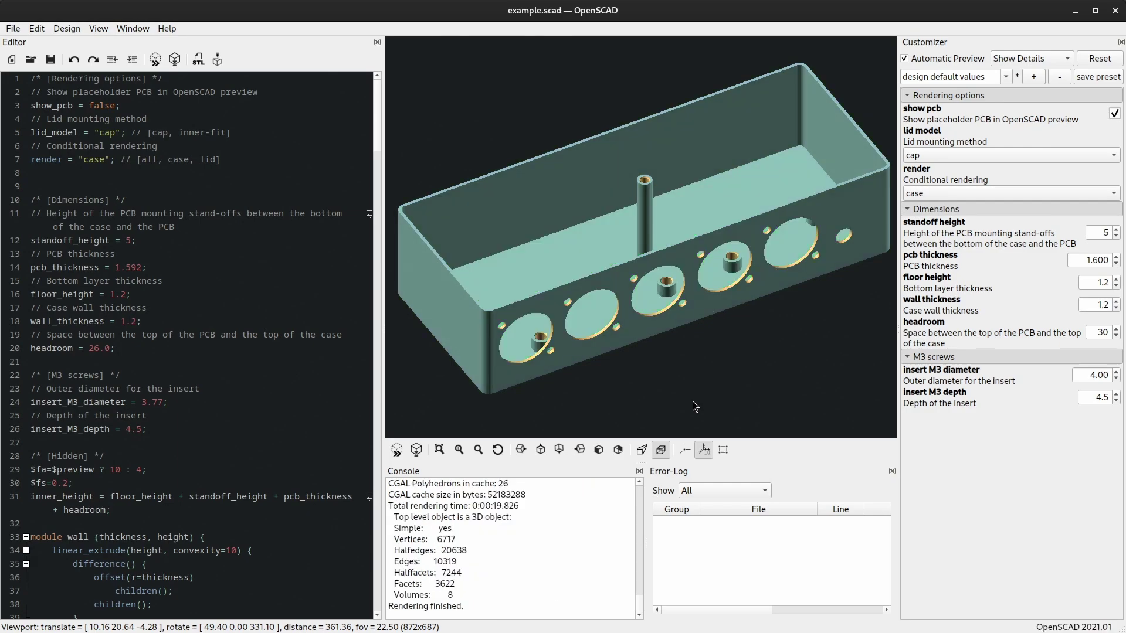
mouse_move(610, 273)
left_mouse_down()
mouse_move(681, 284)
mouse_move(663, 301)
mouse_move(592, 261)
left_mouse_up()
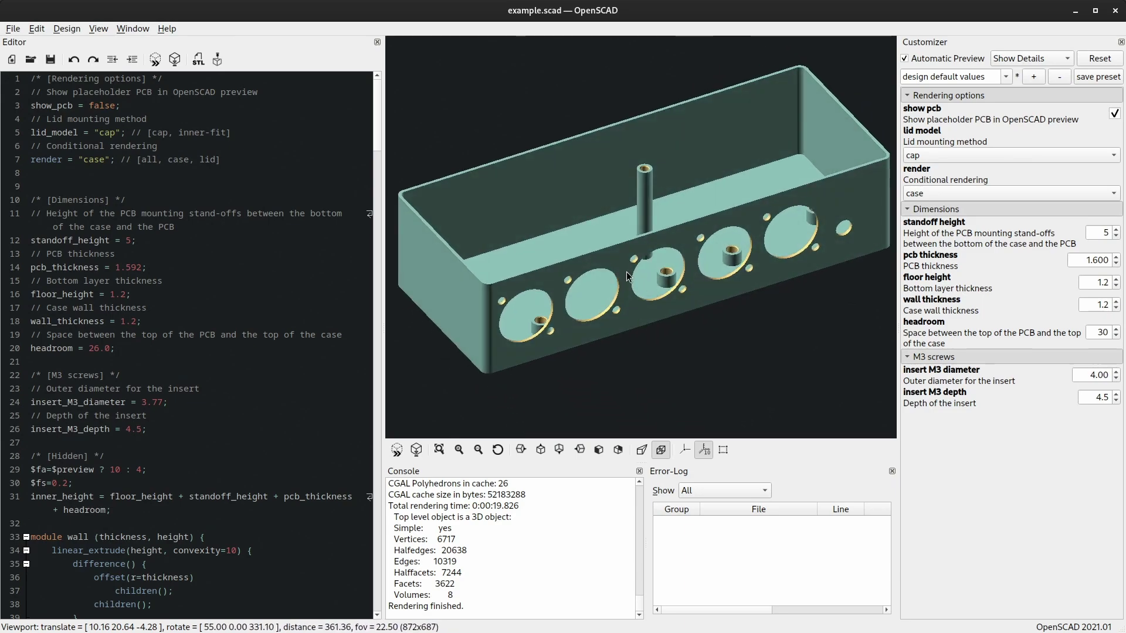
left_click(207, 67)
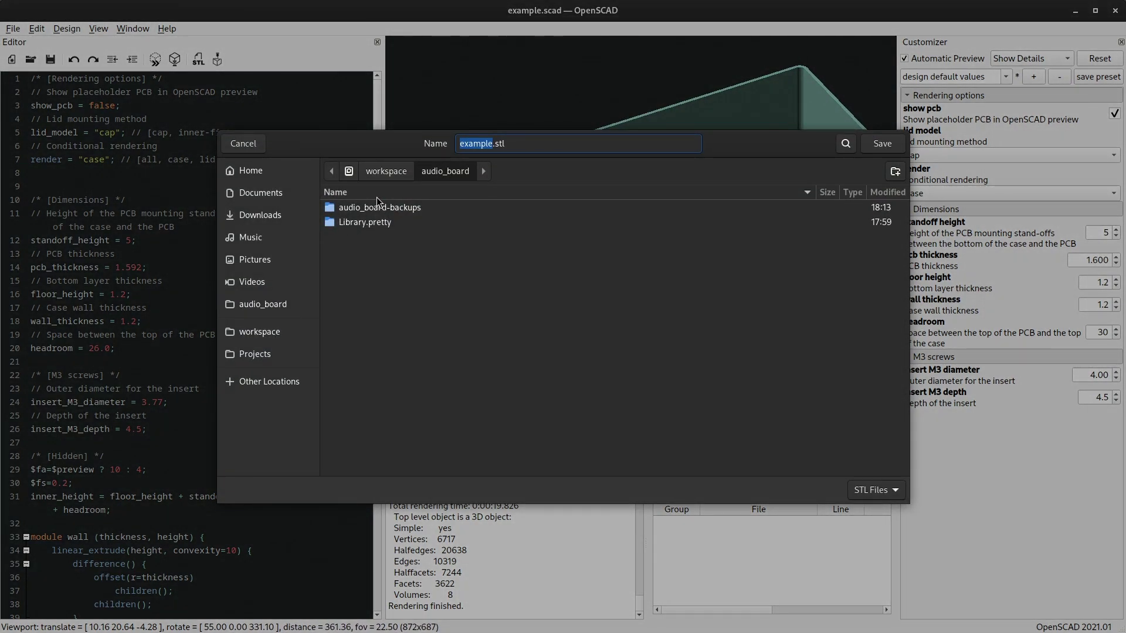
type("case")
key("Return")
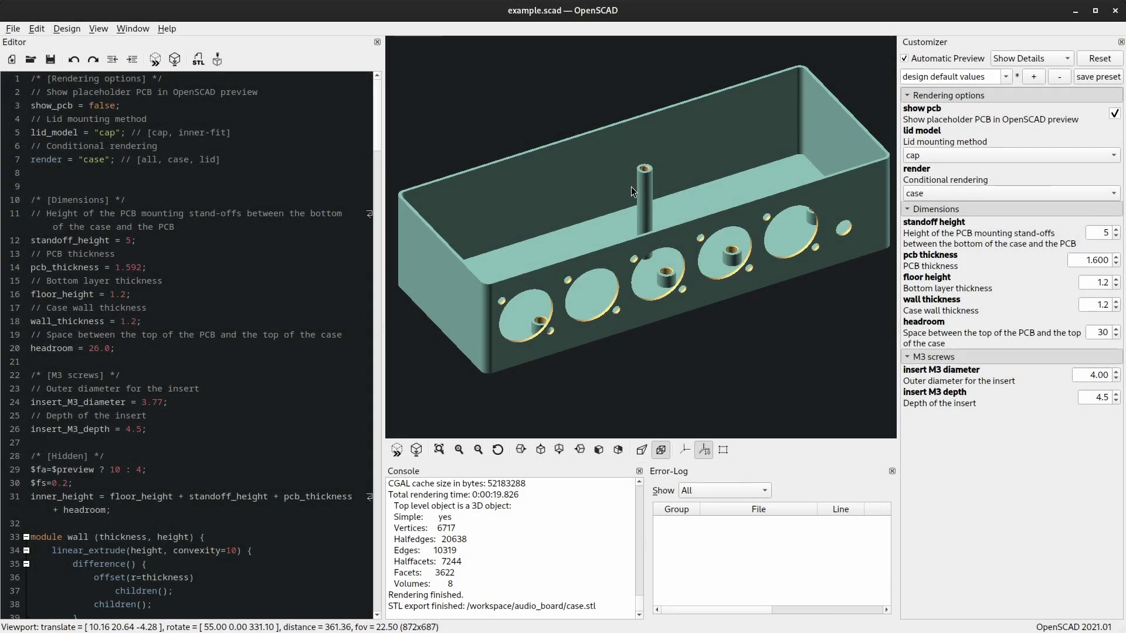
left_click(952, 193)
left_click(944, 207)
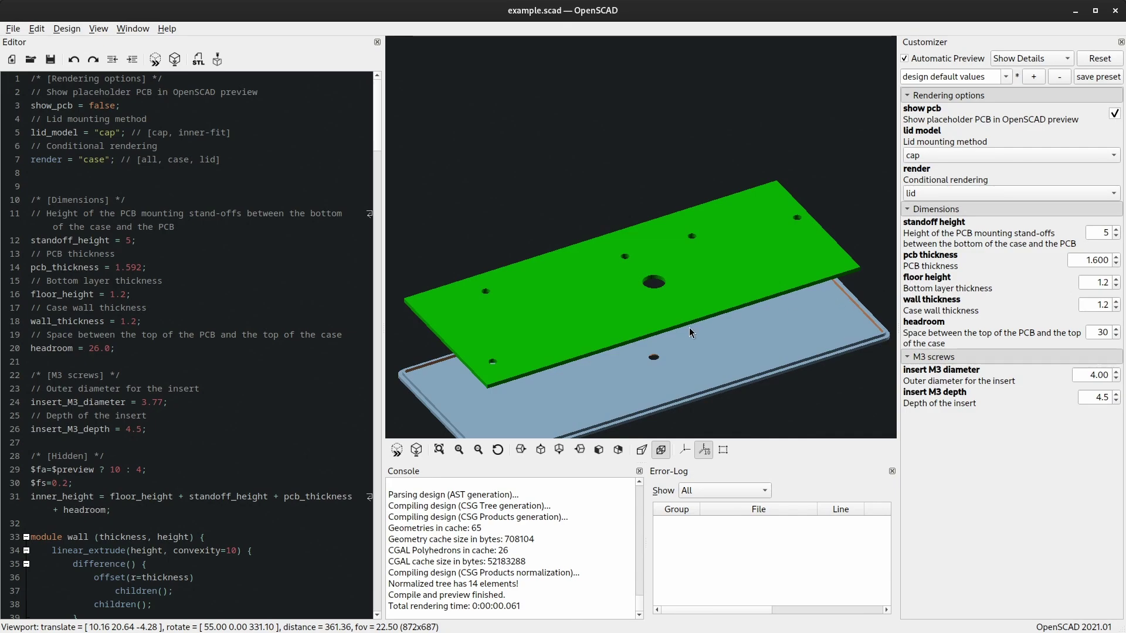
Step: Render the lid alone and export it as lid.stl in the audio_board folder
scroll(671, 343, "down", 3)
left_click_drag(669, 339, 656, 381)
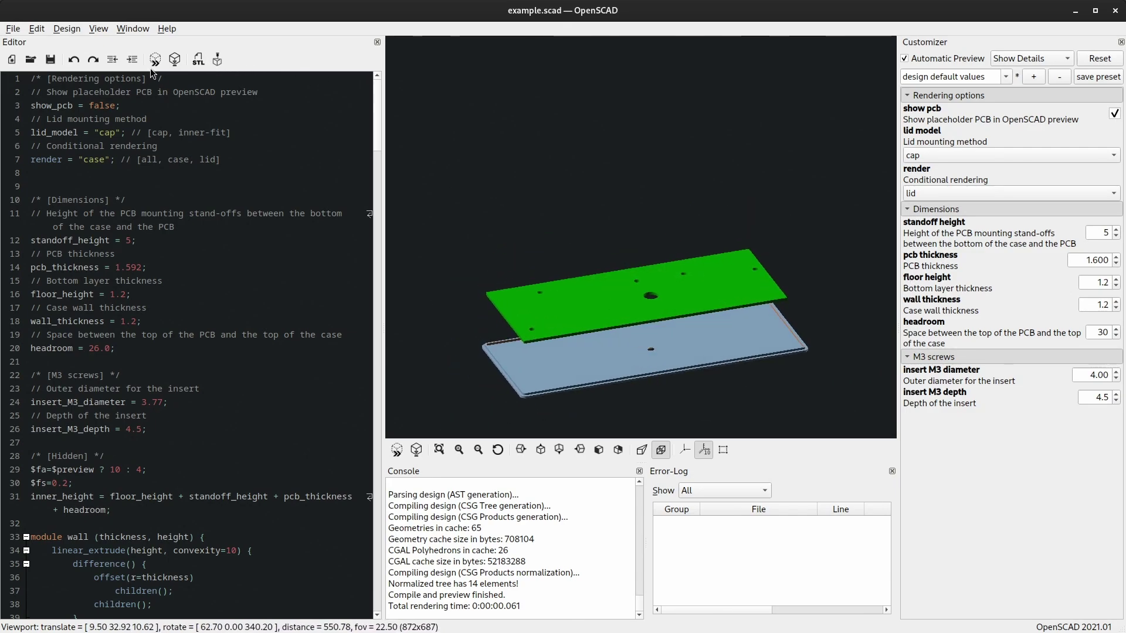
left_click(175, 59)
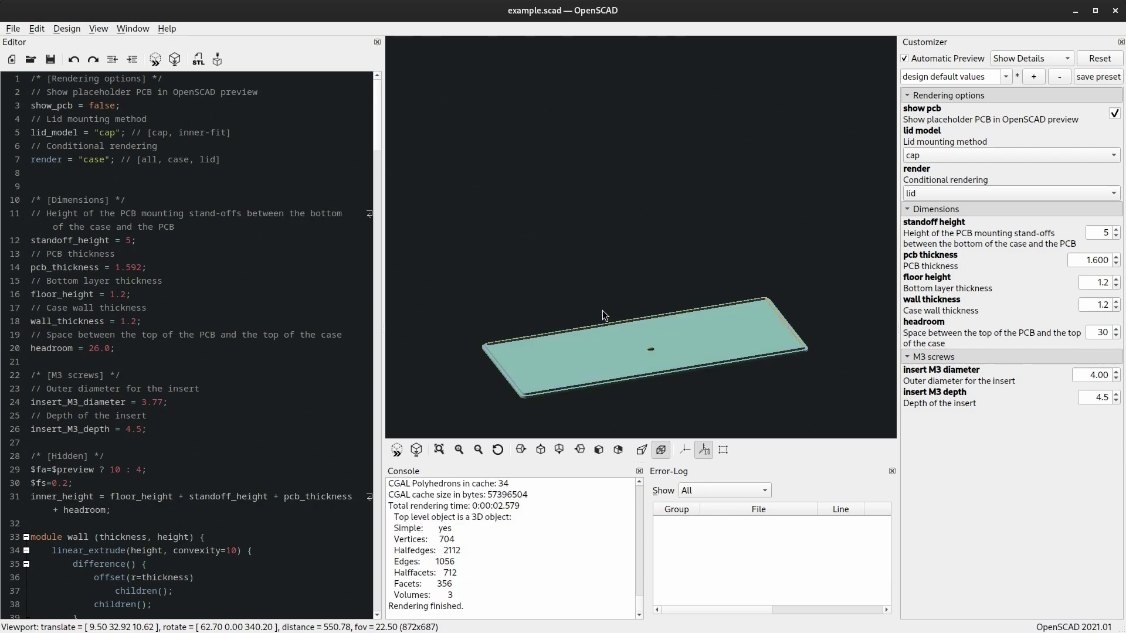
left_click(198, 59)
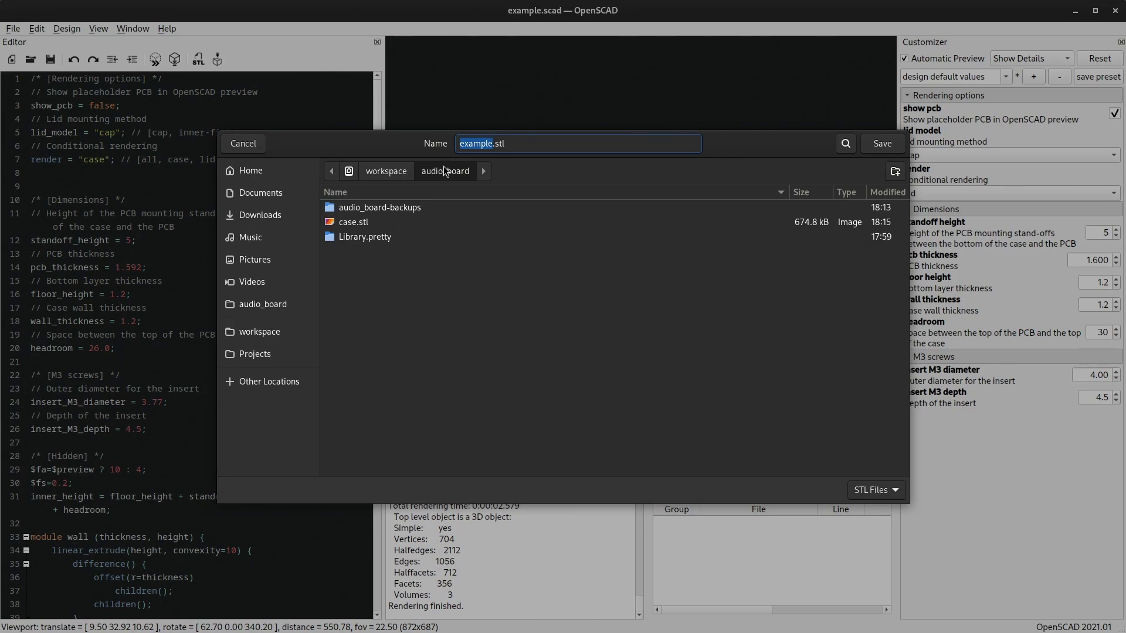
type("lid")
key("Return")
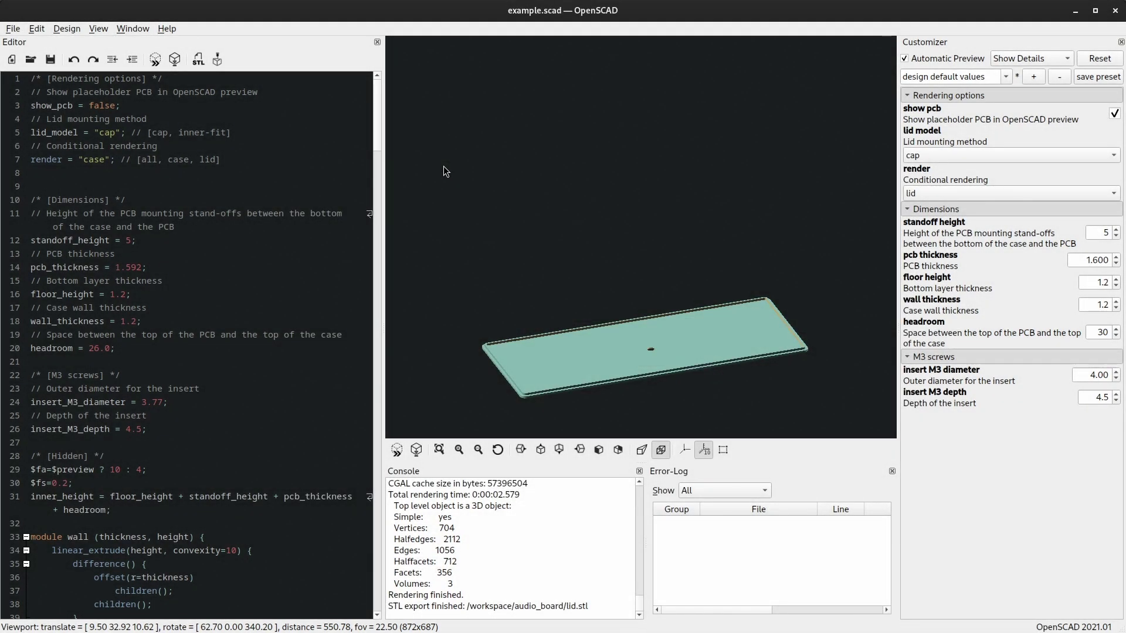
left_click_drag(513, 239, 684, 289)
Step: Set render back to all and orbit and zoom to view the closed case with lid on
left_click(997, 193)
left_click(972, 163)
left_click_drag(731, 344, 736, 311)
right_click_drag(737, 311, 722, 307)
scroll(624, 255, "up", 5)
scroll(588, 256, "down", 3)
right_click_drag(588, 256, 636, 286)
left_click_drag(636, 287, 632, 286)
scroll(632, 285, "down", 4)
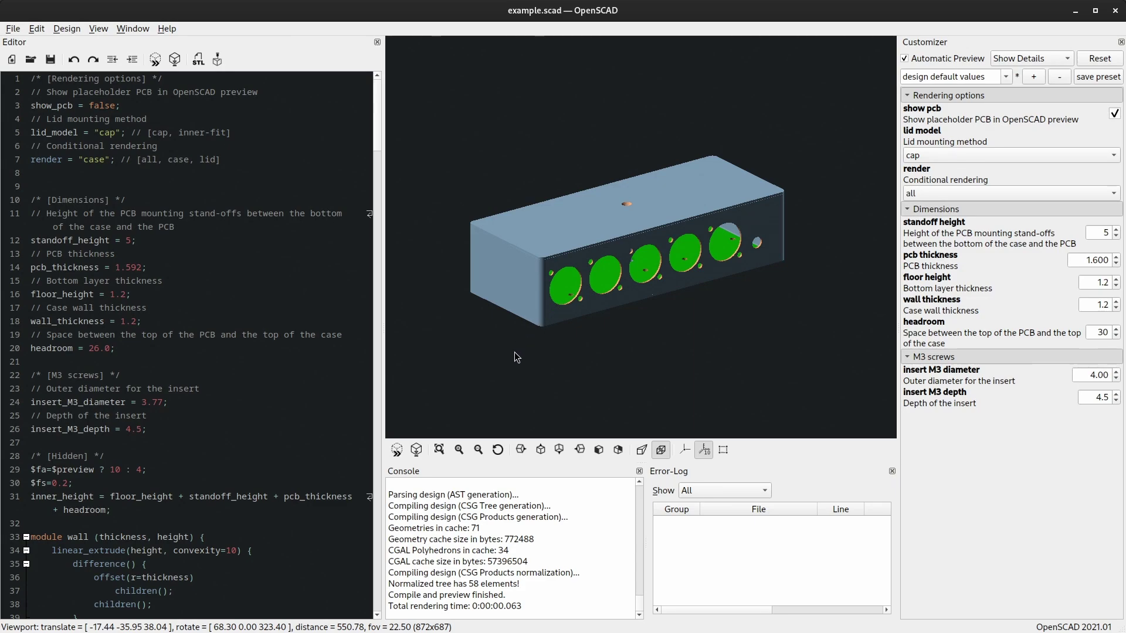
left_click_drag(698, 308, 696, 308)
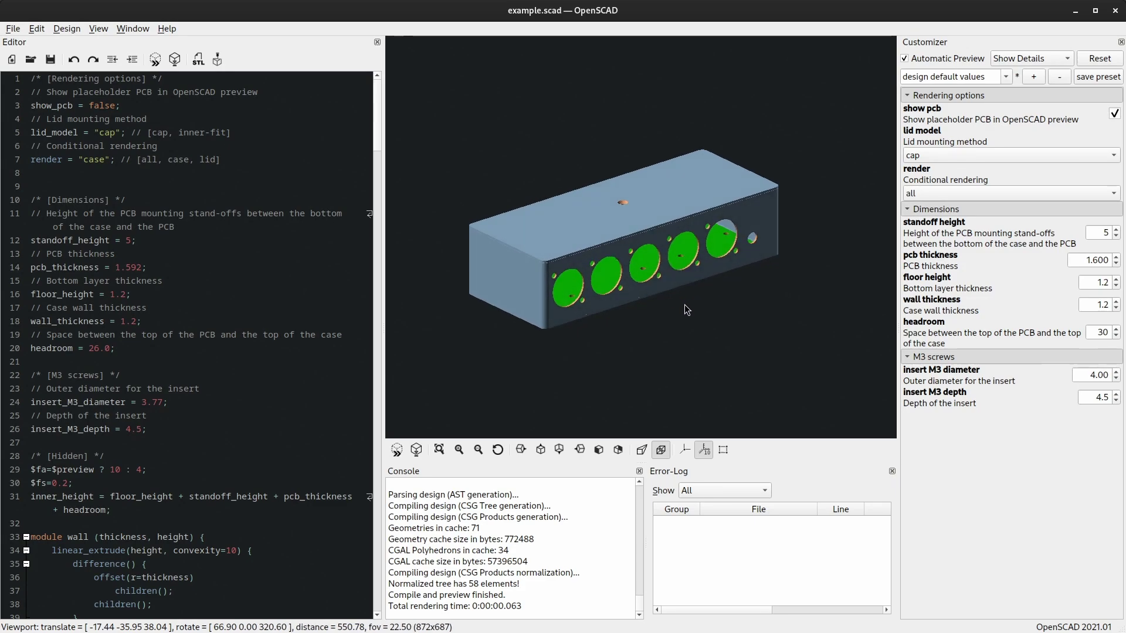